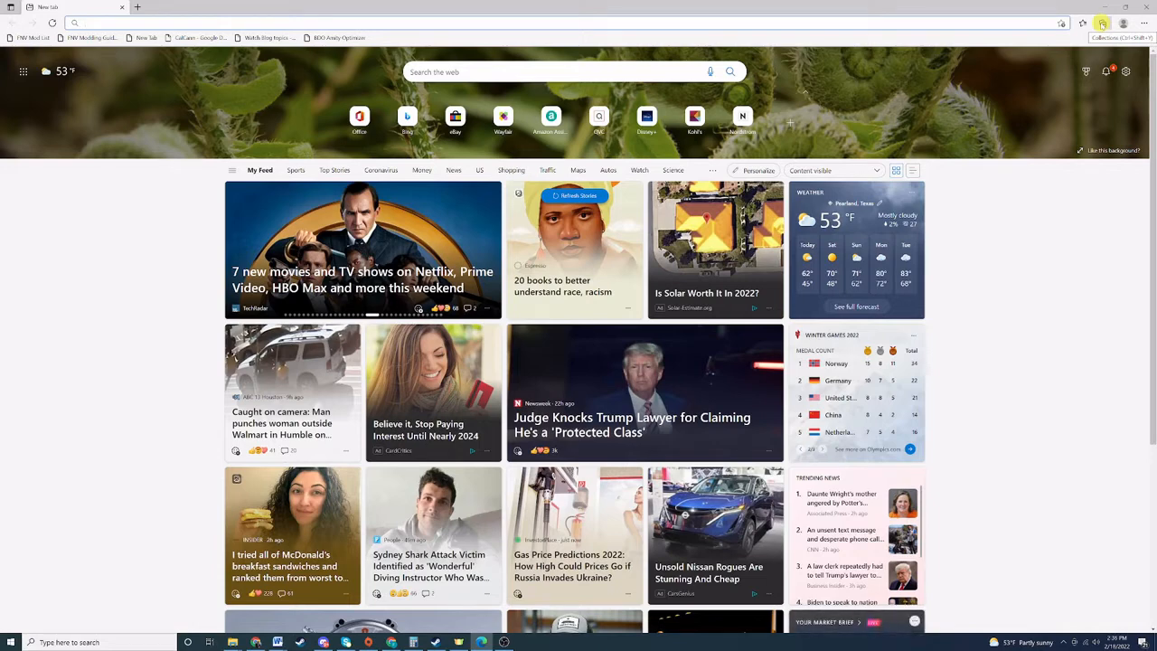
Open the Microsoft Edge Add-ons store in a new tab from the extensions panel.
{"action": "left_click", "coordinate": [1144, 25]}
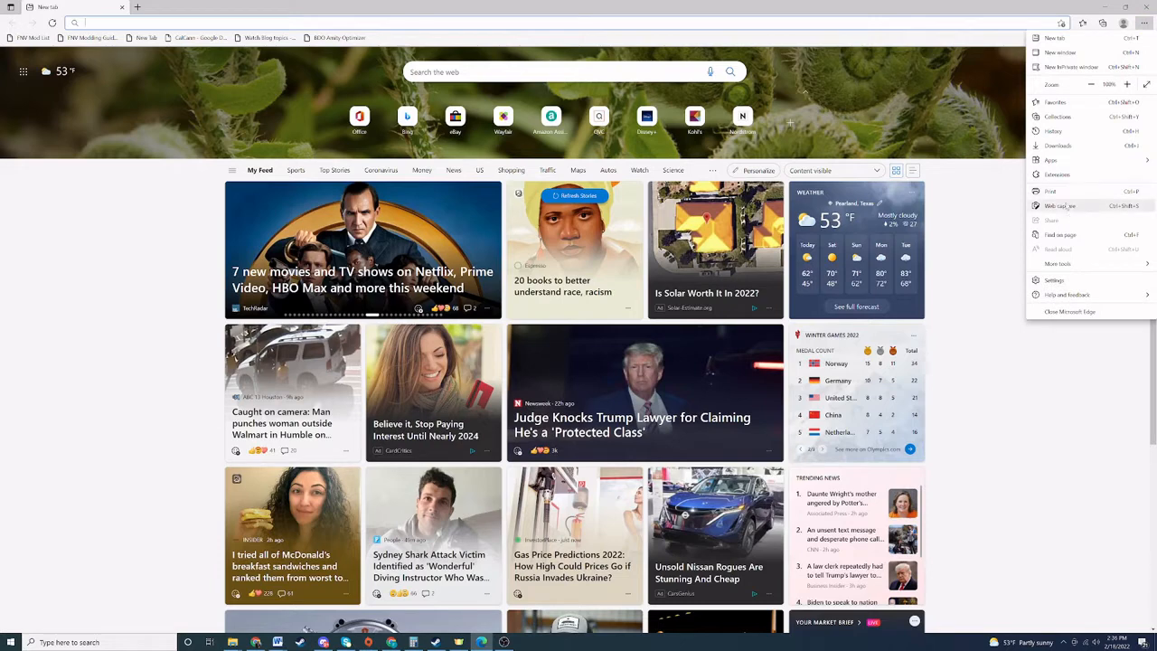
{"action": "left_click", "coordinate": [1055, 175]}
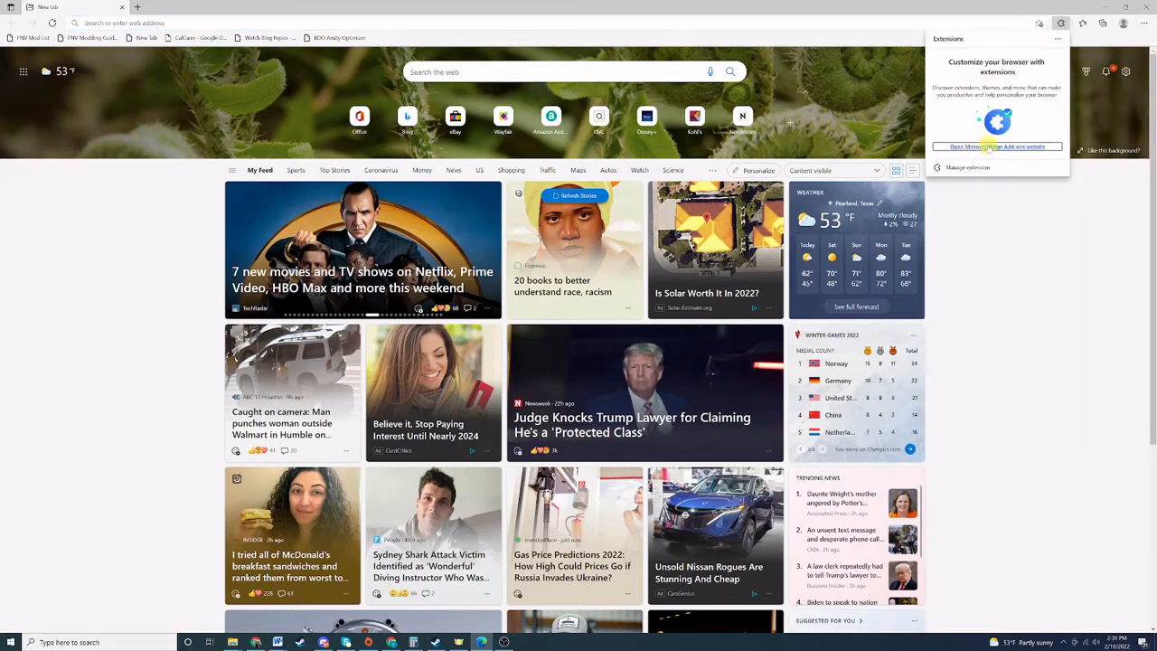
{"action": "left_click", "coordinate": [988, 146]}
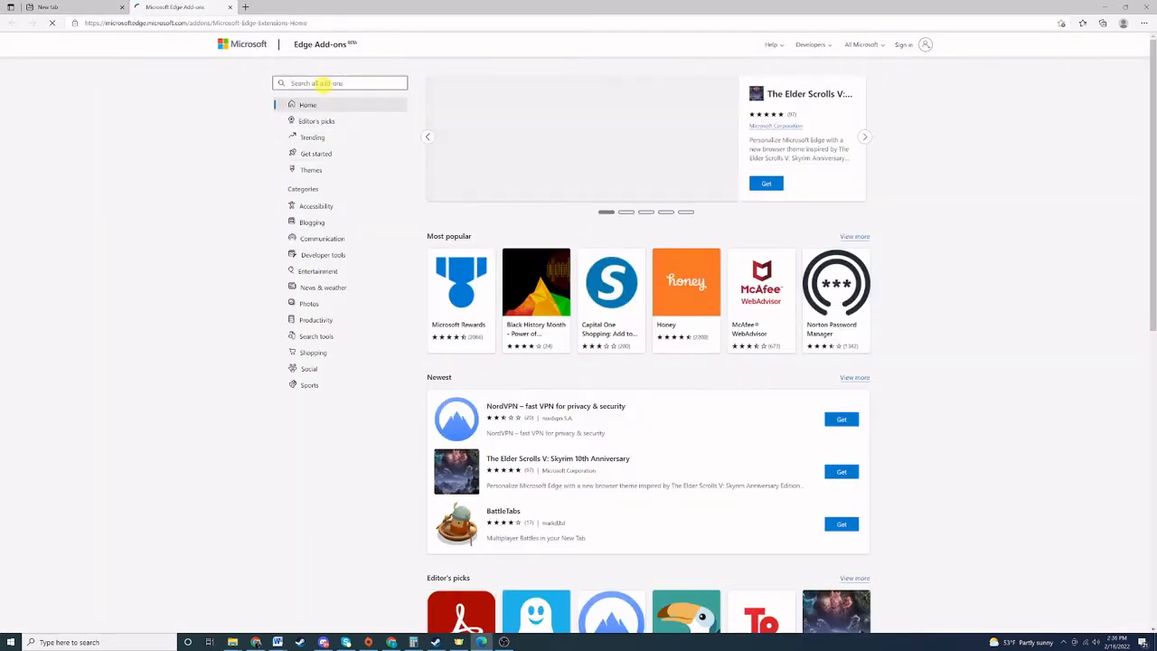
Search the Add-ons store for 'metamask' and add the MetaMask extension to Edge.
{"action": "left_click", "coordinate": [318, 82]}
{"action": "type", "text": "metamask"}
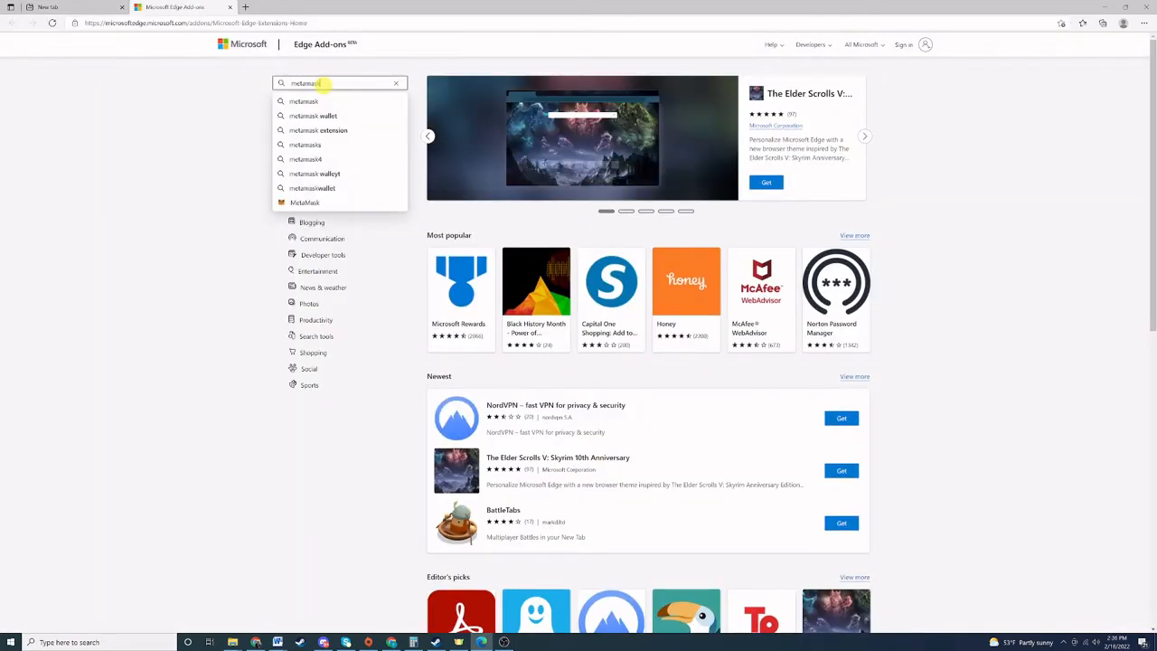
{"action": "left_click", "coordinate": [321, 101]}
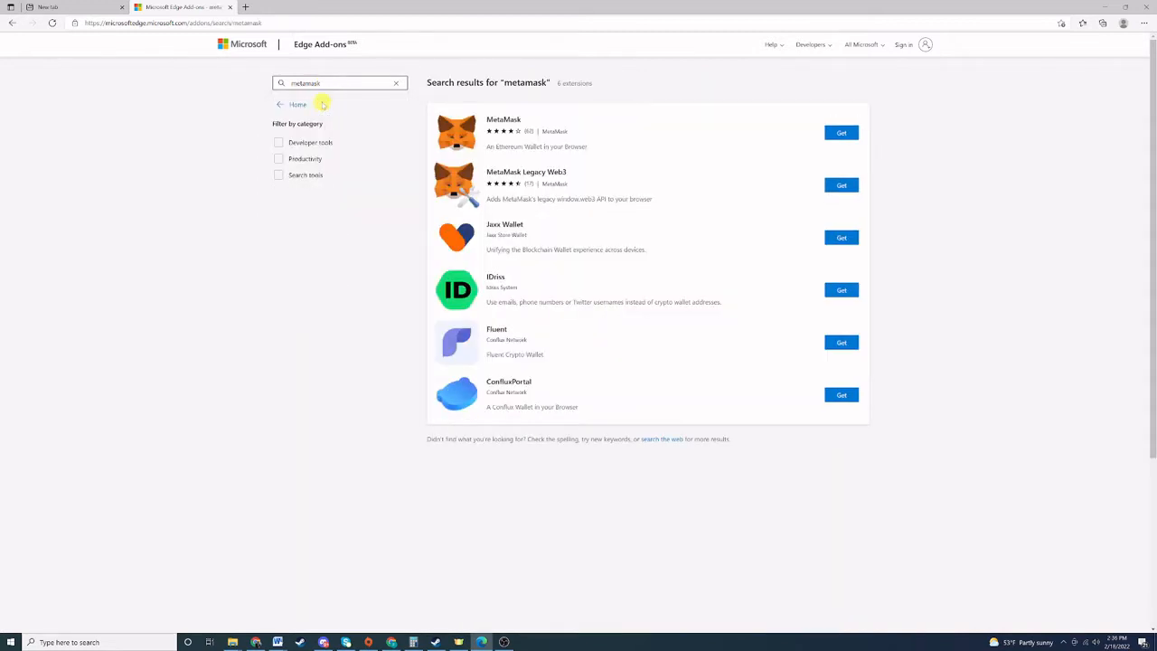
{"action": "left_click", "coordinate": [838, 132]}
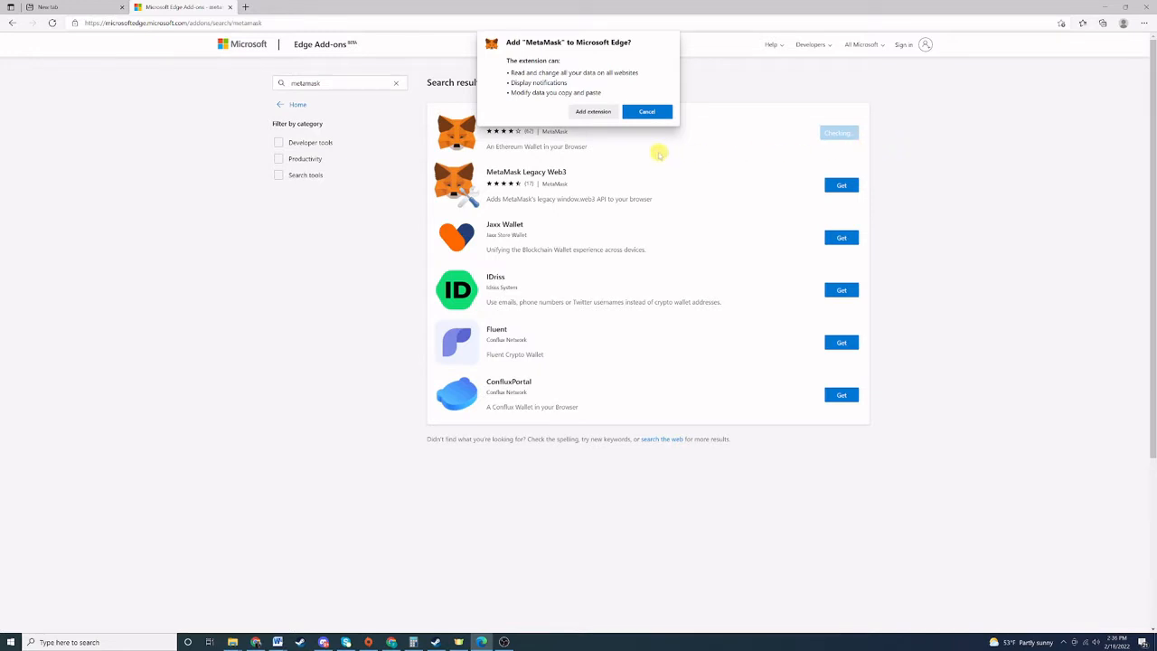
{"action": "left_click", "coordinate": [588, 112]}
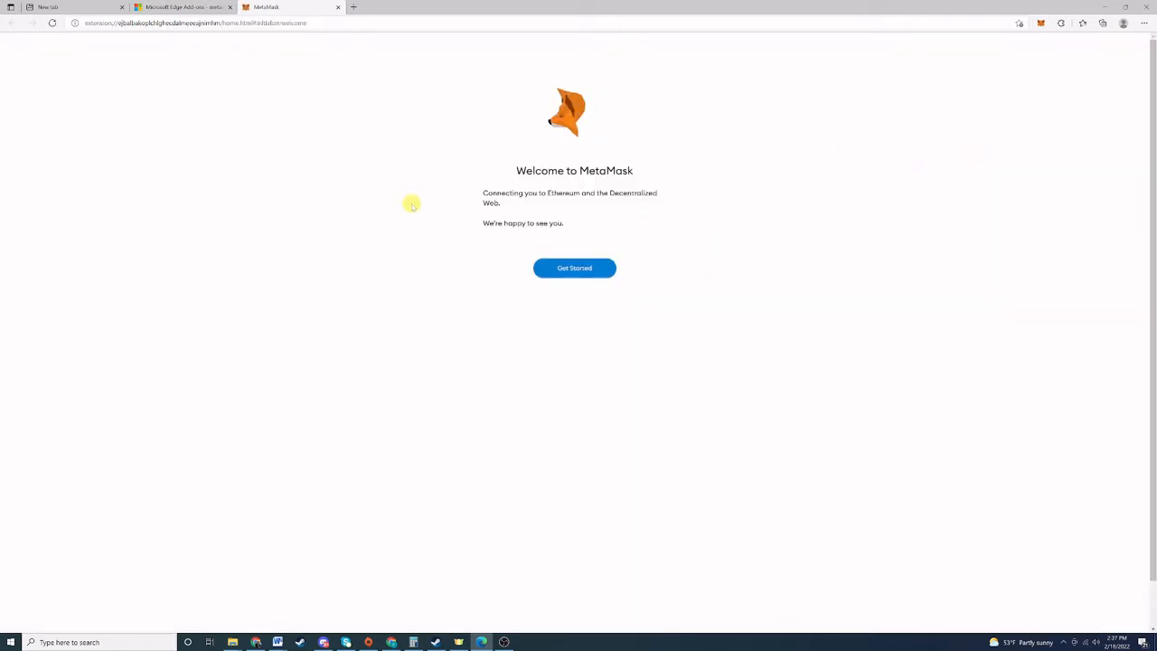
Begin MetaMask setup and choose Create a Wallet instead of importing one.
{"action": "left_click", "coordinate": [574, 268]}
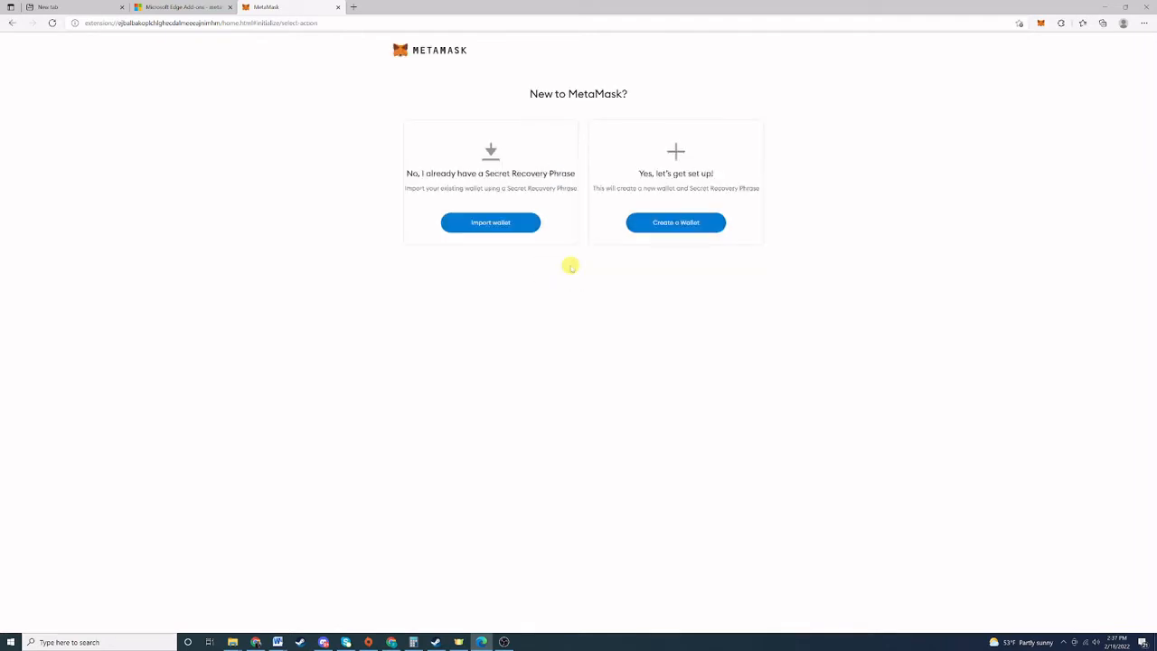
{"action": "left_click", "coordinate": [656, 226]}
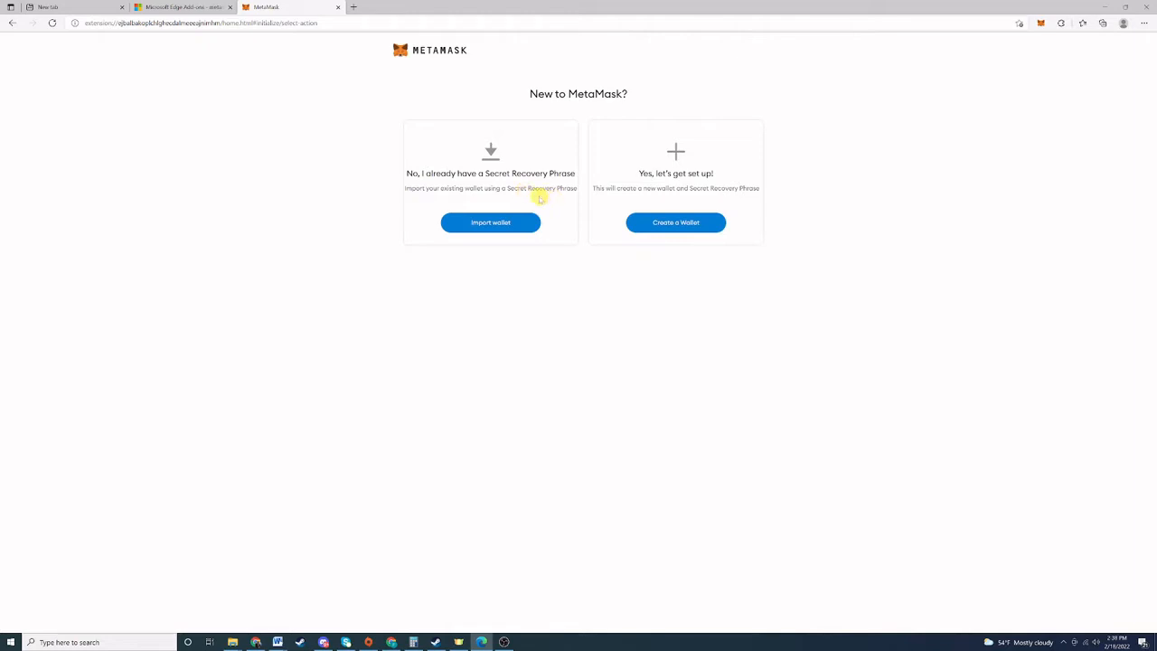
{"action": "left_click", "coordinate": [676, 228]}
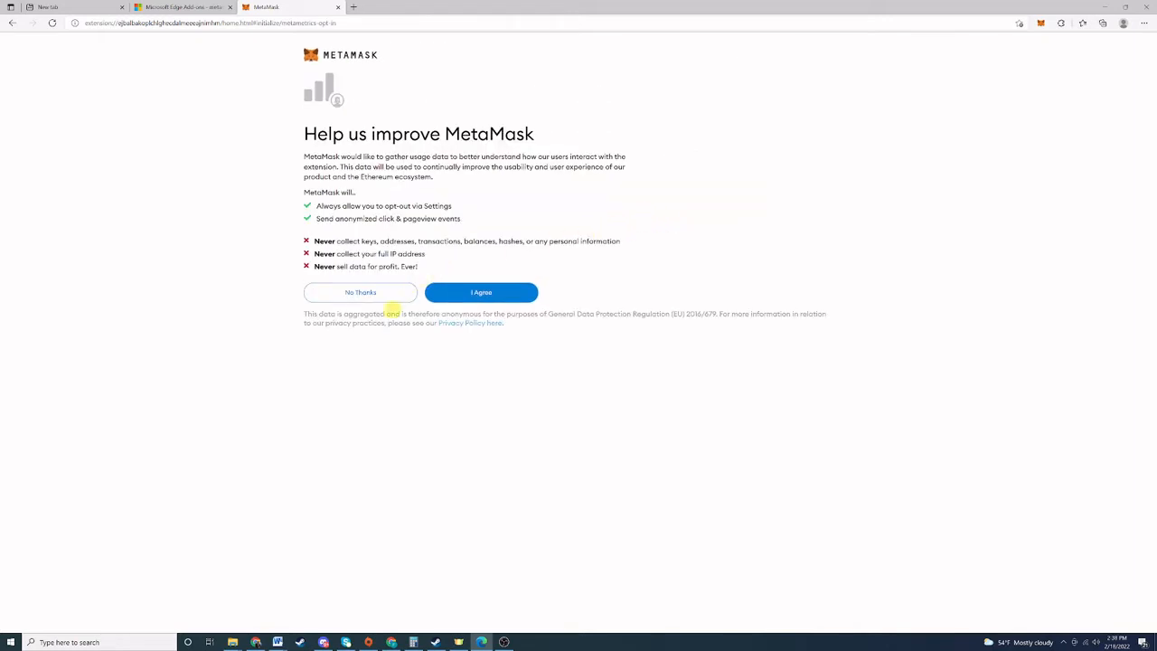
Agree to data sharing, set and confirm a wallet password, accept the Terms, and create the wallet.
{"action": "left_click", "coordinate": [481, 293]}
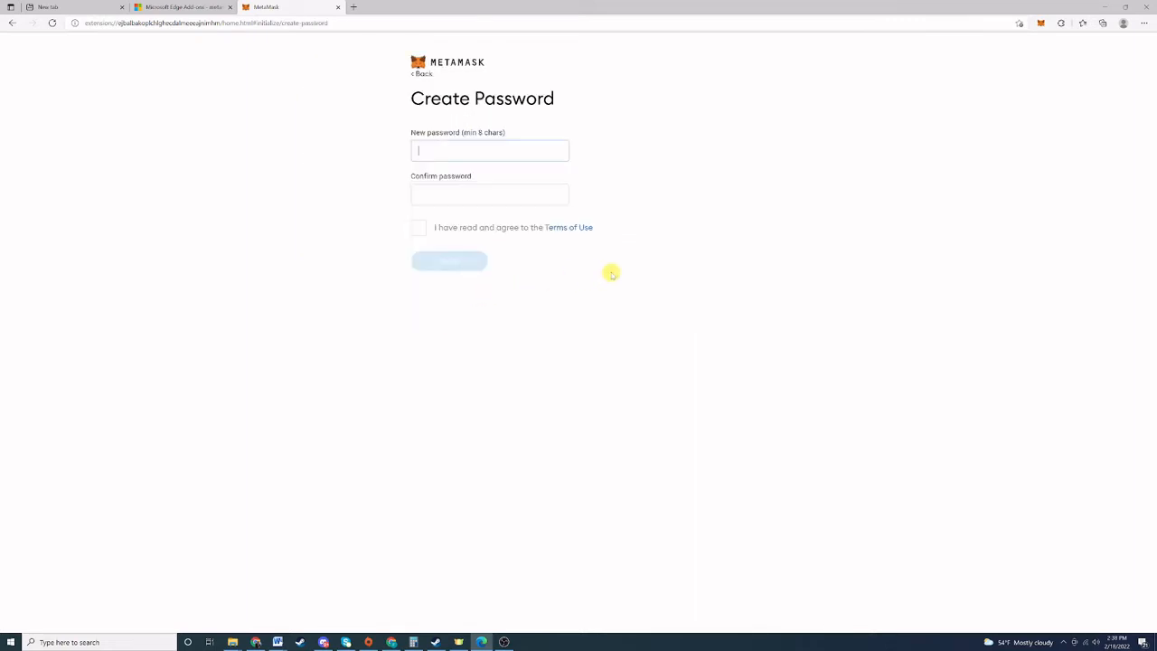
{"action": "type", "text": "abc"}
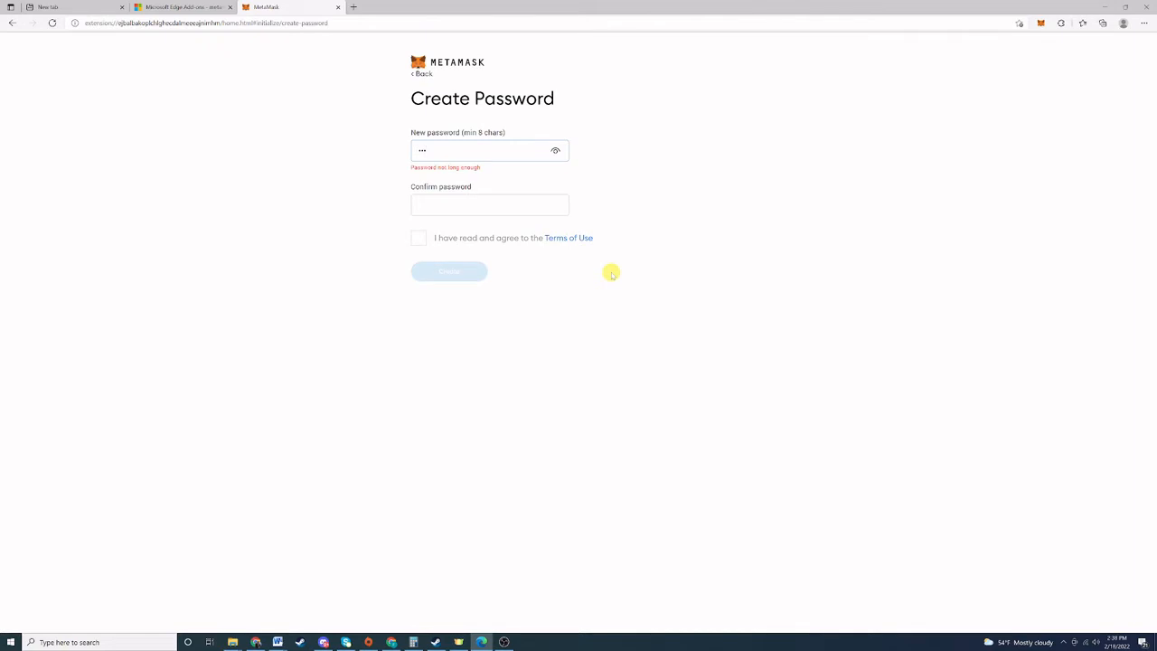
{"action": "type", "text": "defgh"}
{"action": "key", "text": "Tab"}
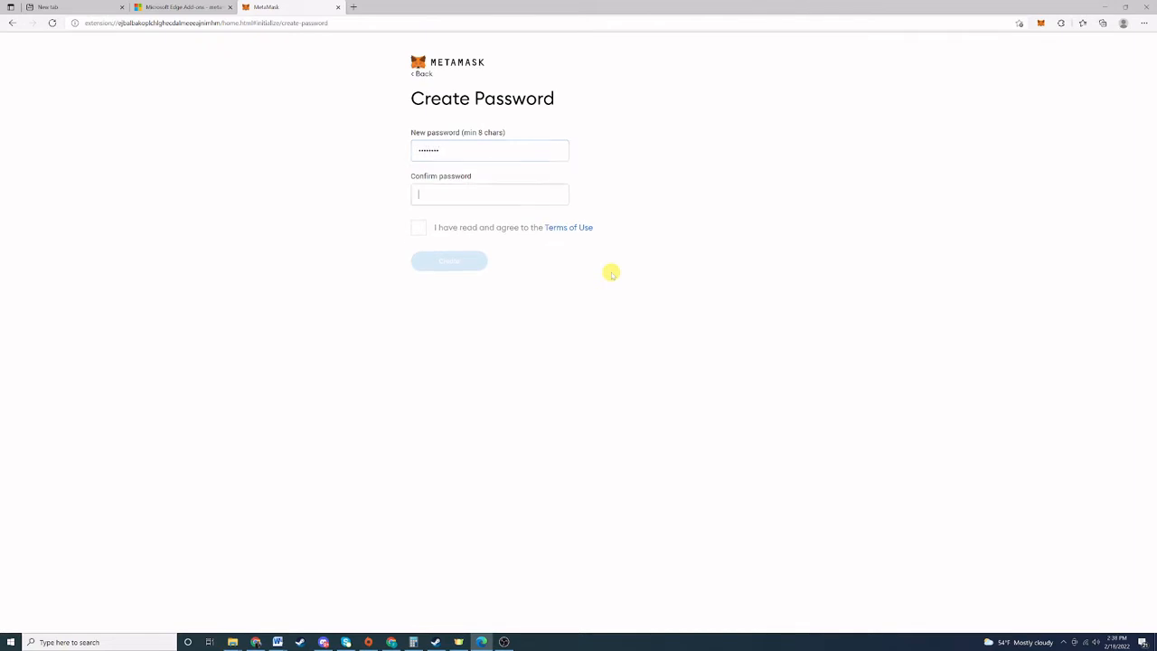
{"action": "type", "text": "abcdefgh"}
{"action": "left_click", "coordinate": [419, 229]}
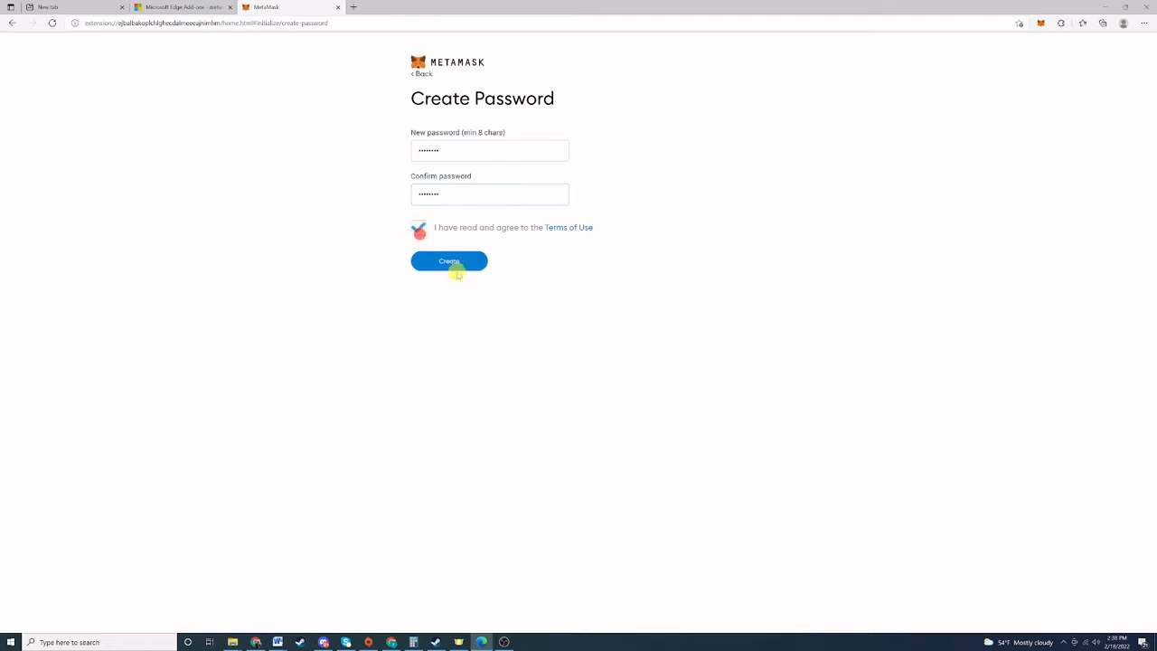
{"action": "left_click", "coordinate": [447, 262]}
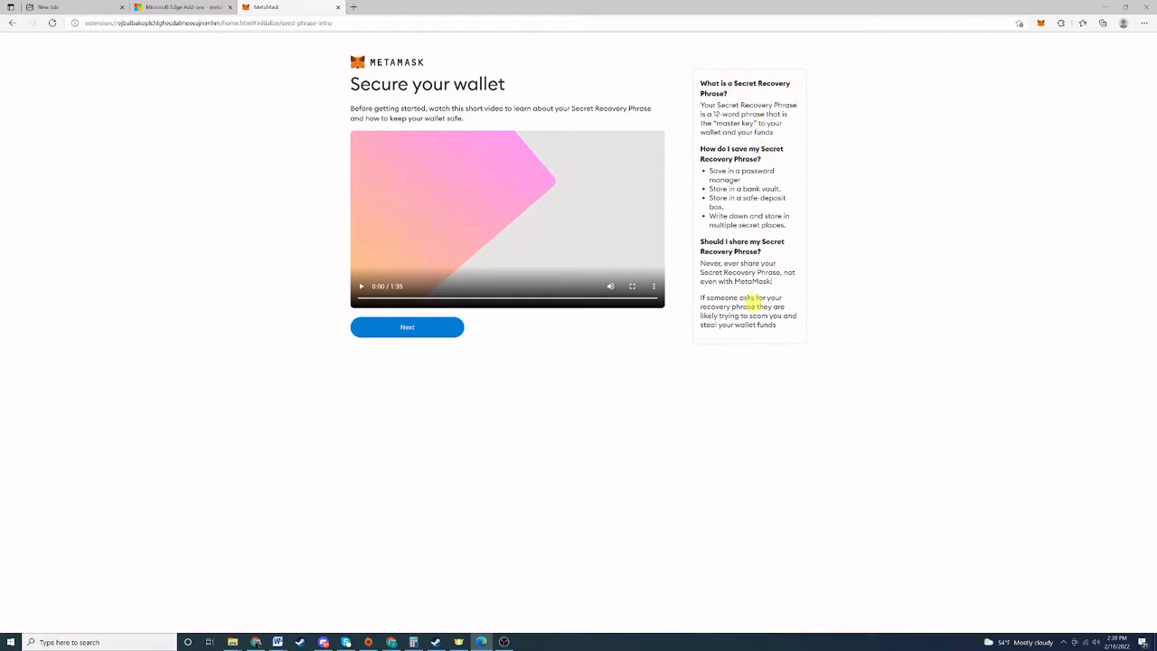
Reveal and select the Secret Recovery Phrase, then continue to the confirmation page.
{"action": "left_click", "coordinate": [410, 333]}
{"action": "left_click", "coordinate": [406, 331]}
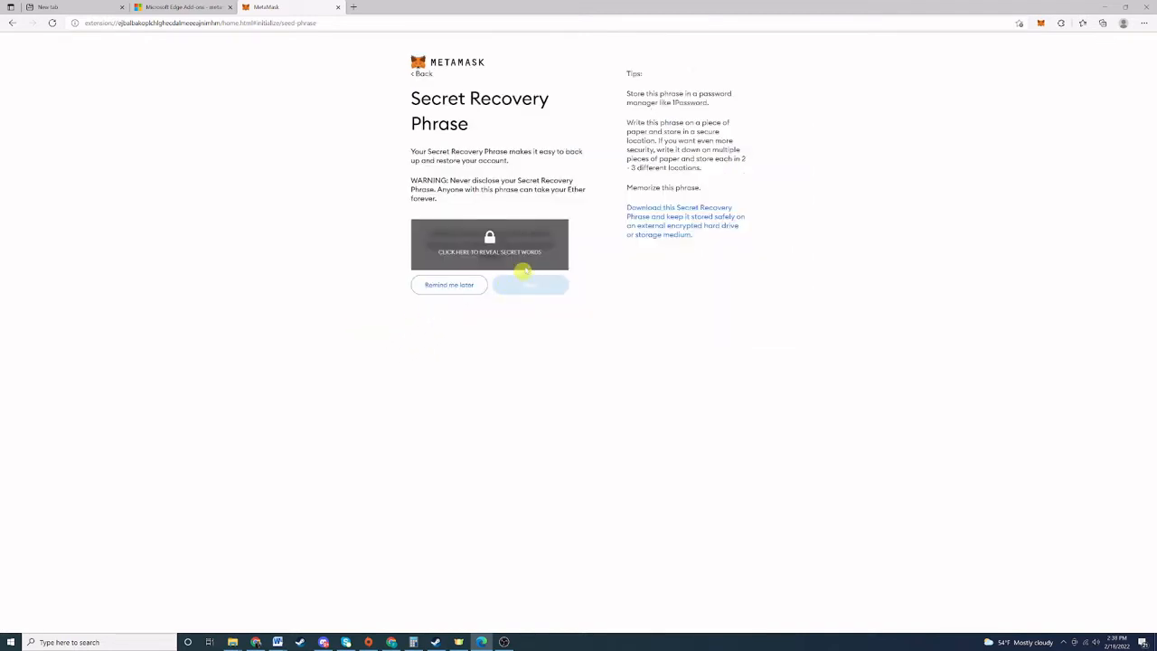
{"action": "left_click", "coordinate": [512, 253]}
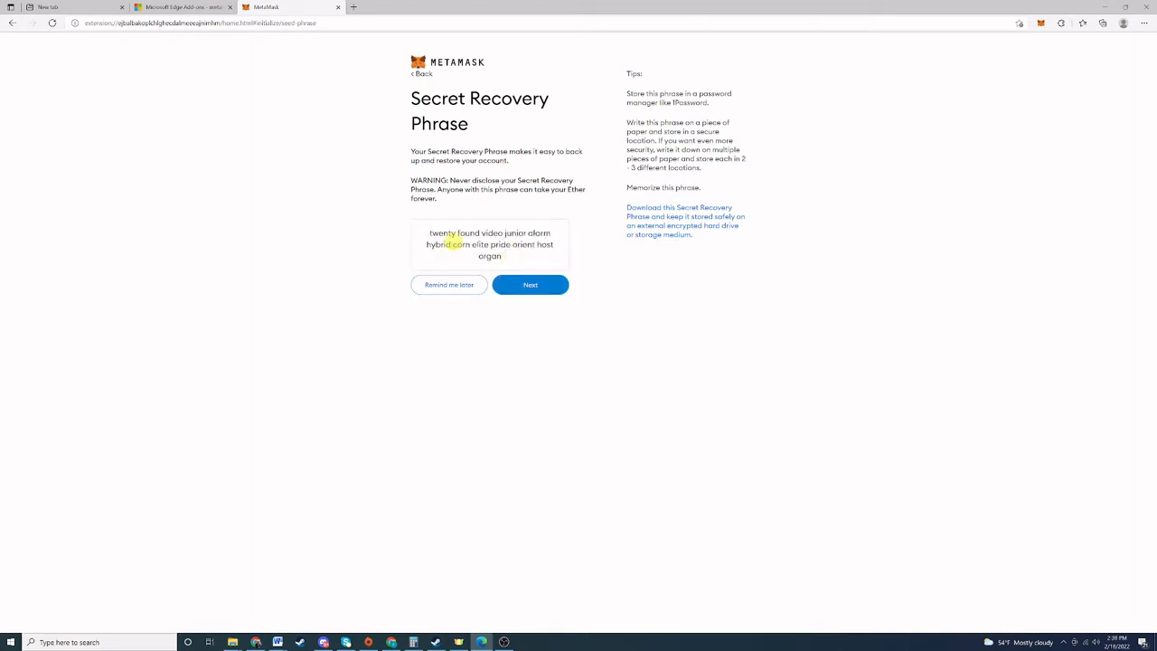
{"action": "left_click_drag", "start_coordinate": [429, 232], "coordinate": [514, 256]}
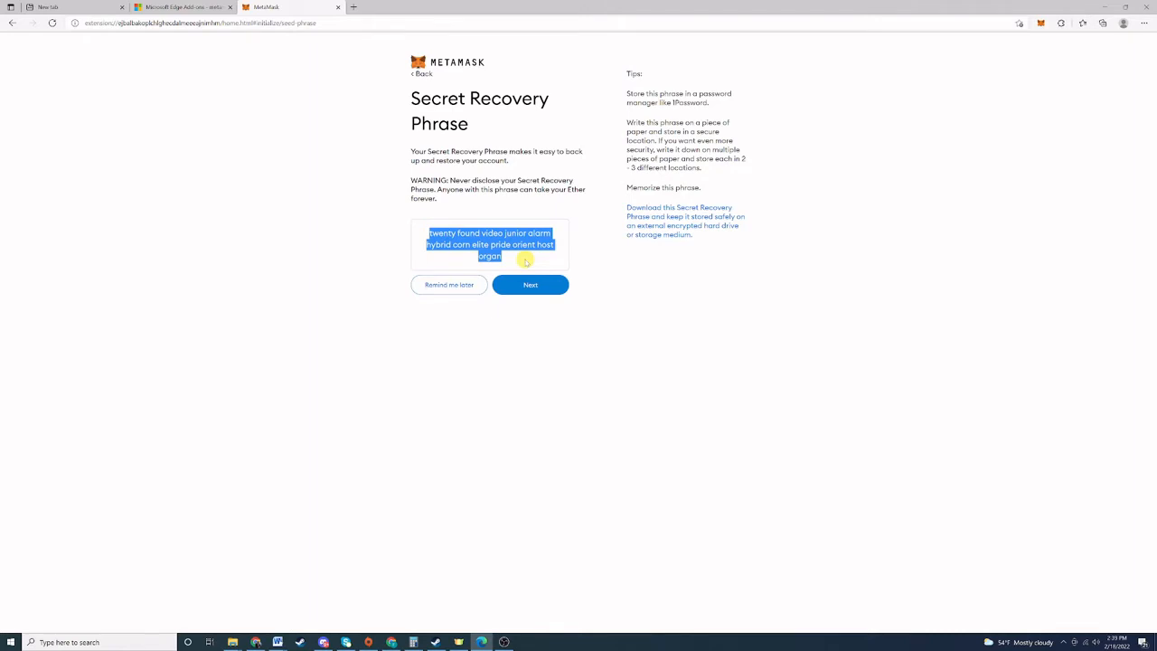
{"action": "left_click", "coordinate": [527, 288]}
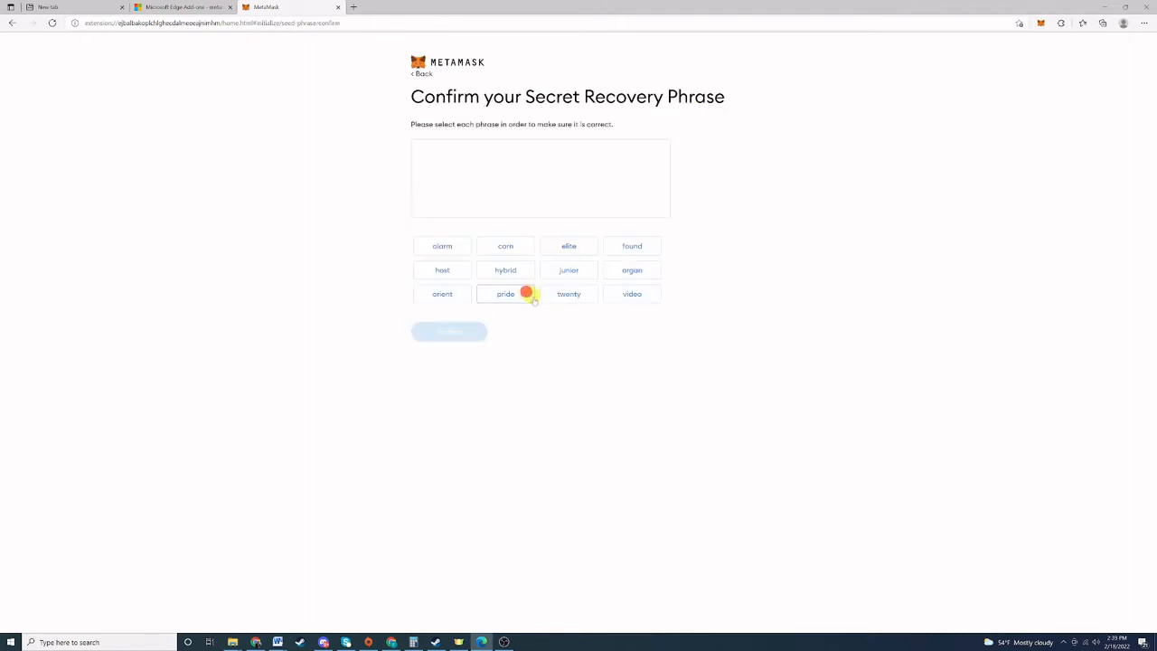
Place all twelve recovery words, attempt to confirm, then go back to Secure your wallet.
{"action": "left_click", "coordinate": [443, 251]}
{"action": "left_click", "coordinate": [493, 248]}
{"action": "left_click", "coordinate": [496, 269]}
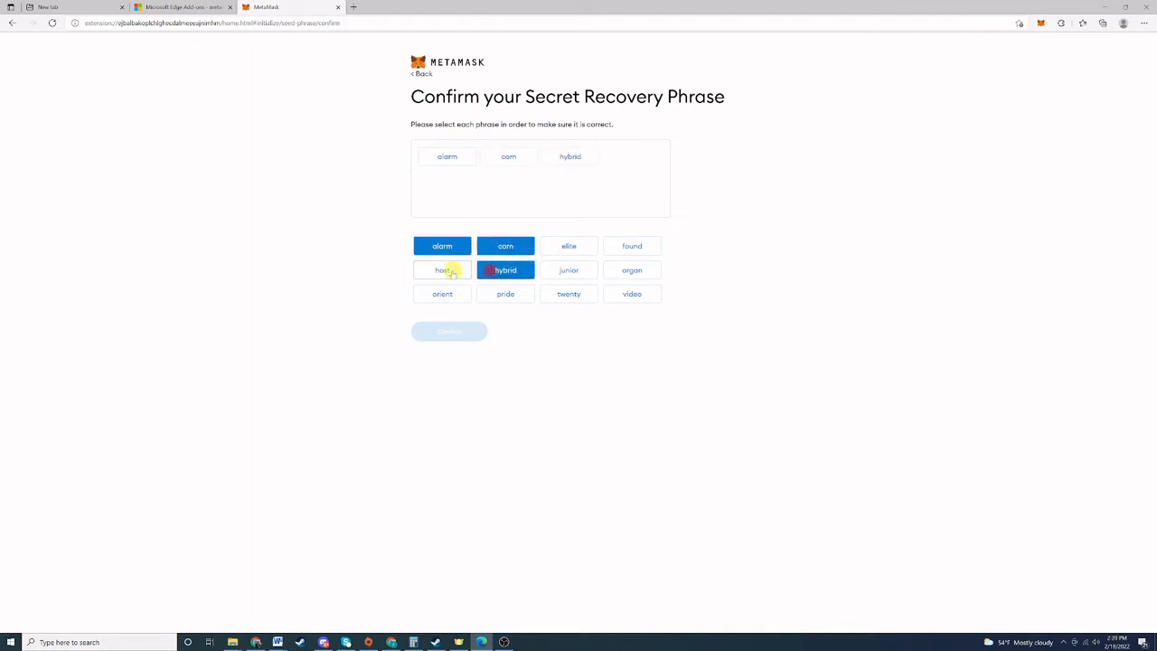
{"action": "left_click", "coordinate": [448, 271]}
{"action": "left_click", "coordinate": [455, 294]}
{"action": "left_click", "coordinate": [511, 294]}
{"action": "left_click", "coordinate": [567, 294]}
{"action": "left_click", "coordinate": [567, 270]}
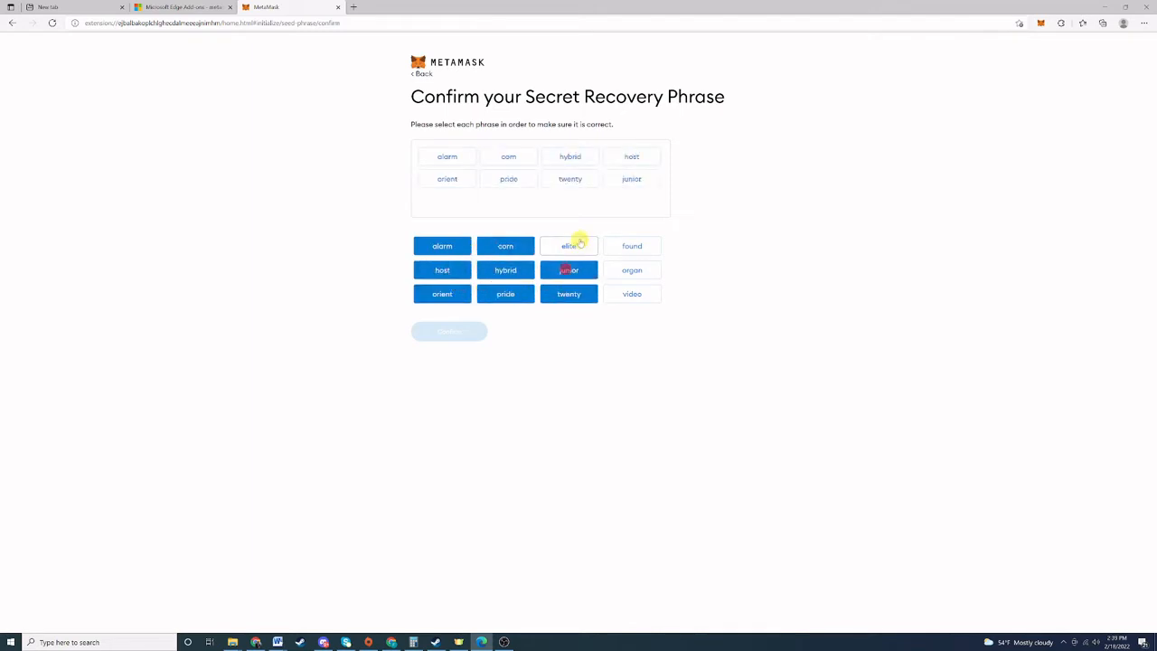
{"action": "left_click", "coordinate": [577, 245]}
{"action": "left_click", "coordinate": [631, 246]}
{"action": "left_click", "coordinate": [631, 273]}
{"action": "left_click", "coordinate": [632, 294]}
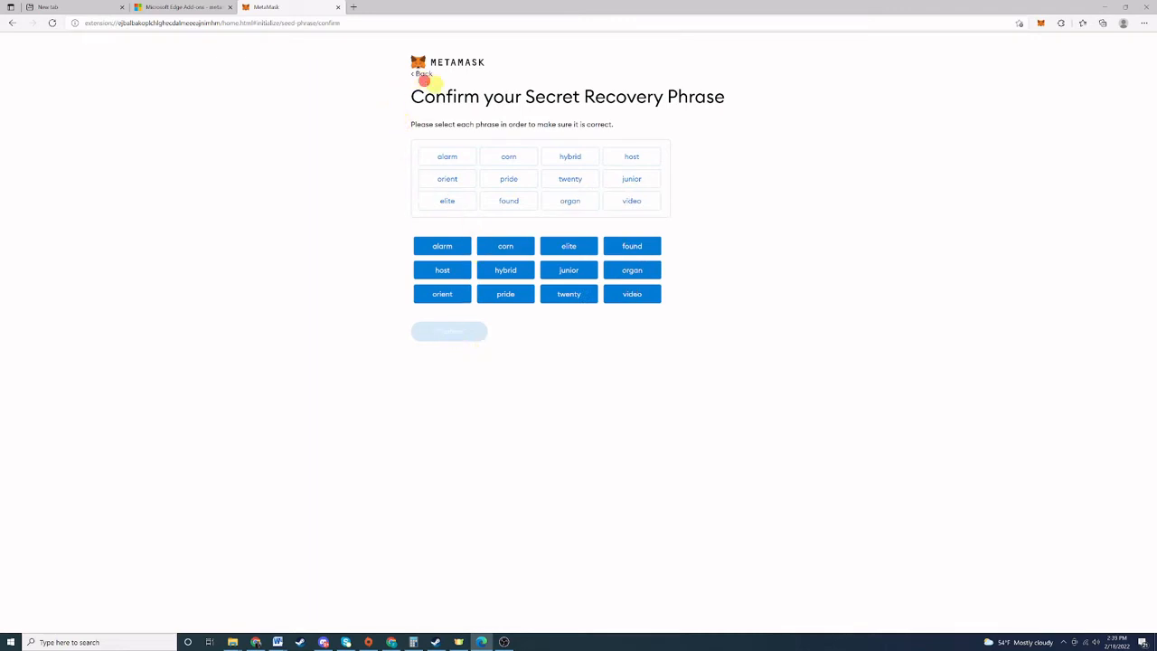
{"action": "left_click", "coordinate": [450, 330]}
{"action": "left_click", "coordinate": [14, 24]}
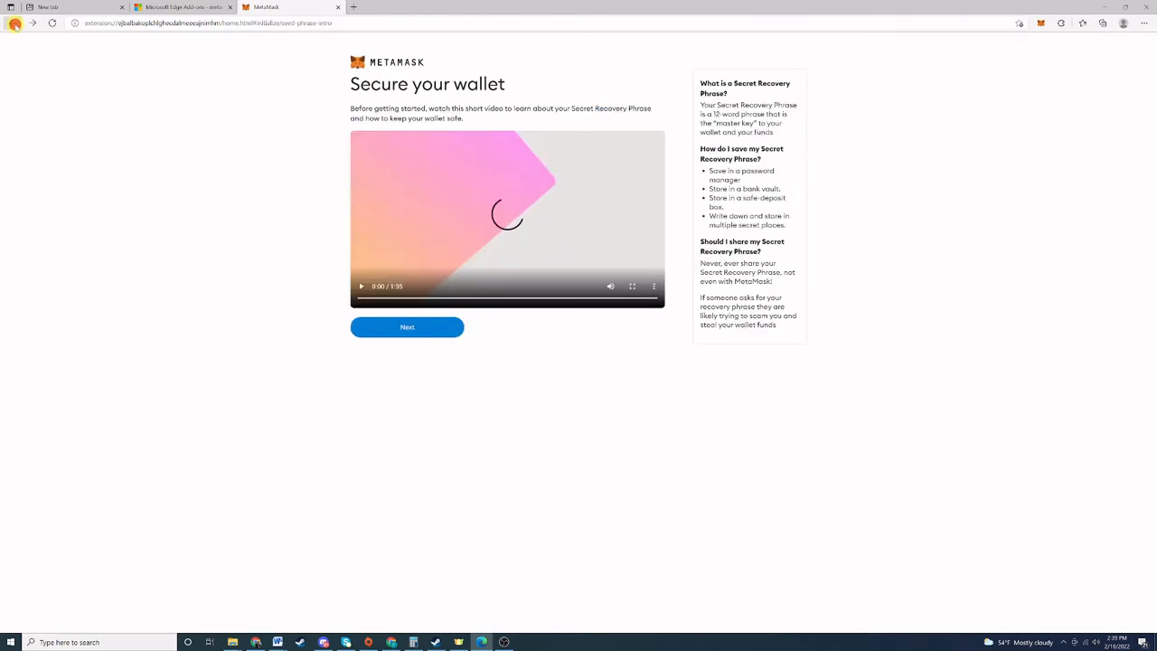
Reveal the recovery phrase, copy it, and paste it into the other tab's address bar.
{"action": "left_click", "coordinate": [405, 333]}
{"action": "left_click", "coordinate": [474, 252]}
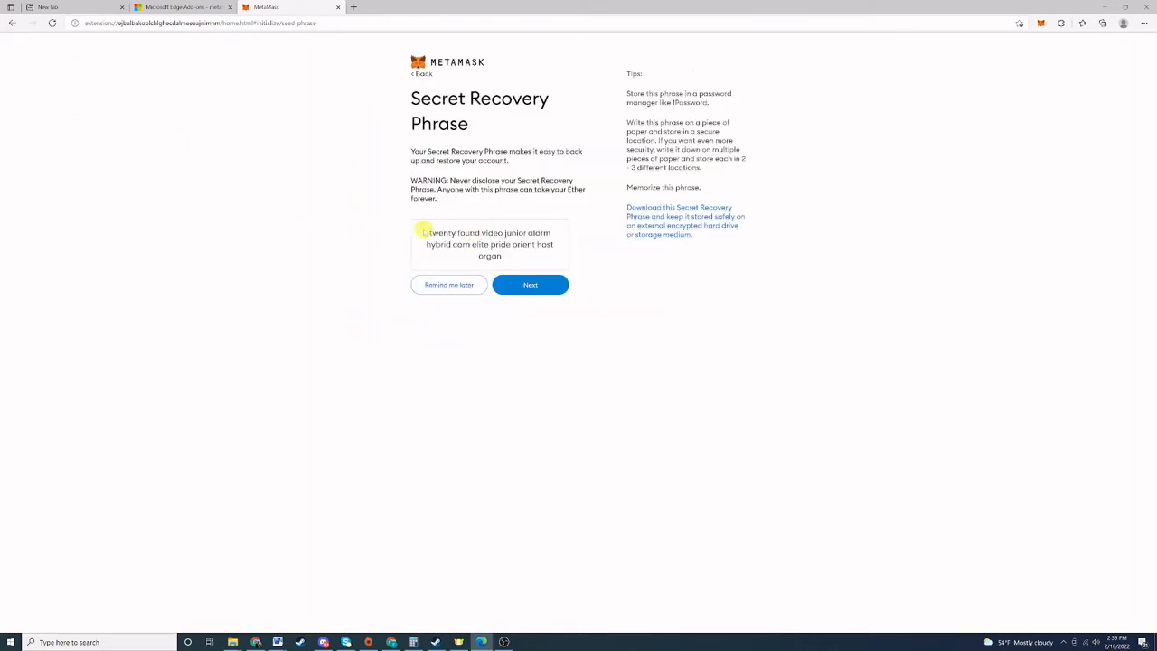
{"action": "left_click_drag", "start_coordinate": [429, 233], "coordinate": [530, 257]}
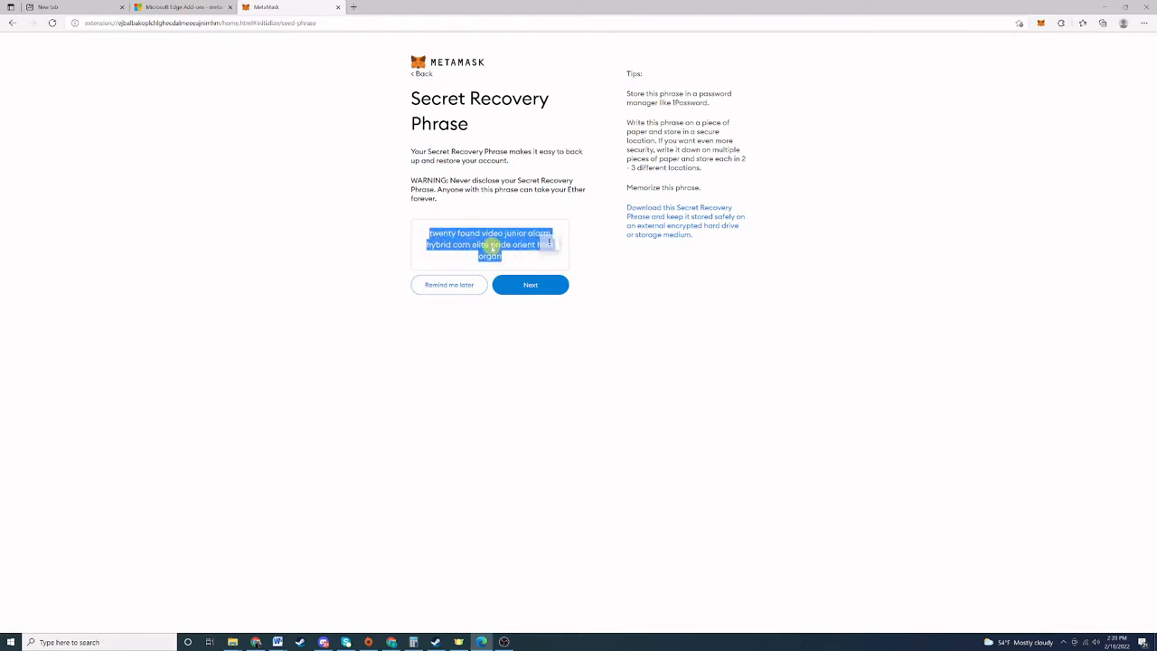
{"action": "right_click", "coordinate": [493, 246]}
{"action": "left_click", "coordinate": [511, 255]}
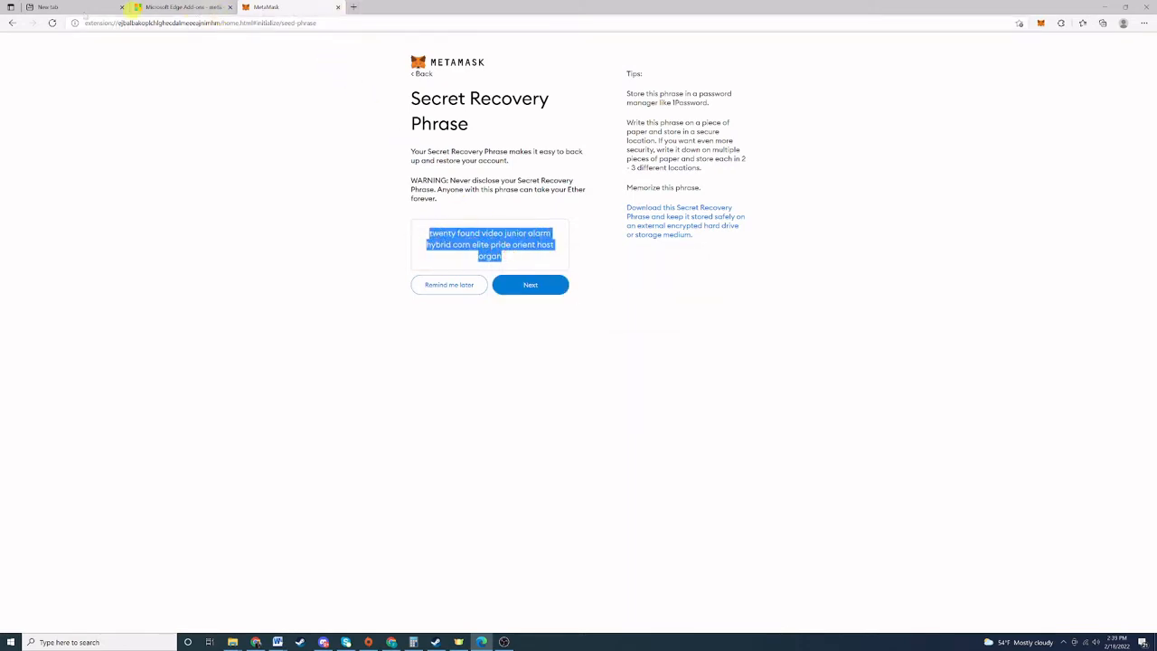
{"action": "left_click", "coordinate": [61, 8]}
{"action": "left_click", "coordinate": [144, 22]}
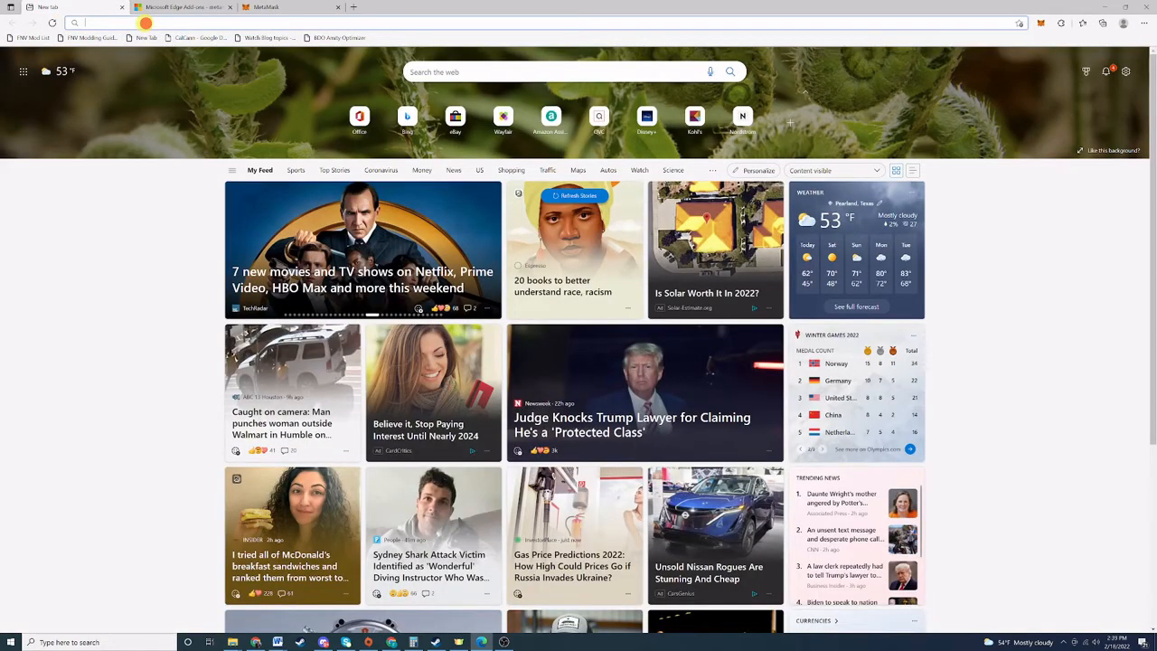
{"action": "key", "text": "ctrl+v"}
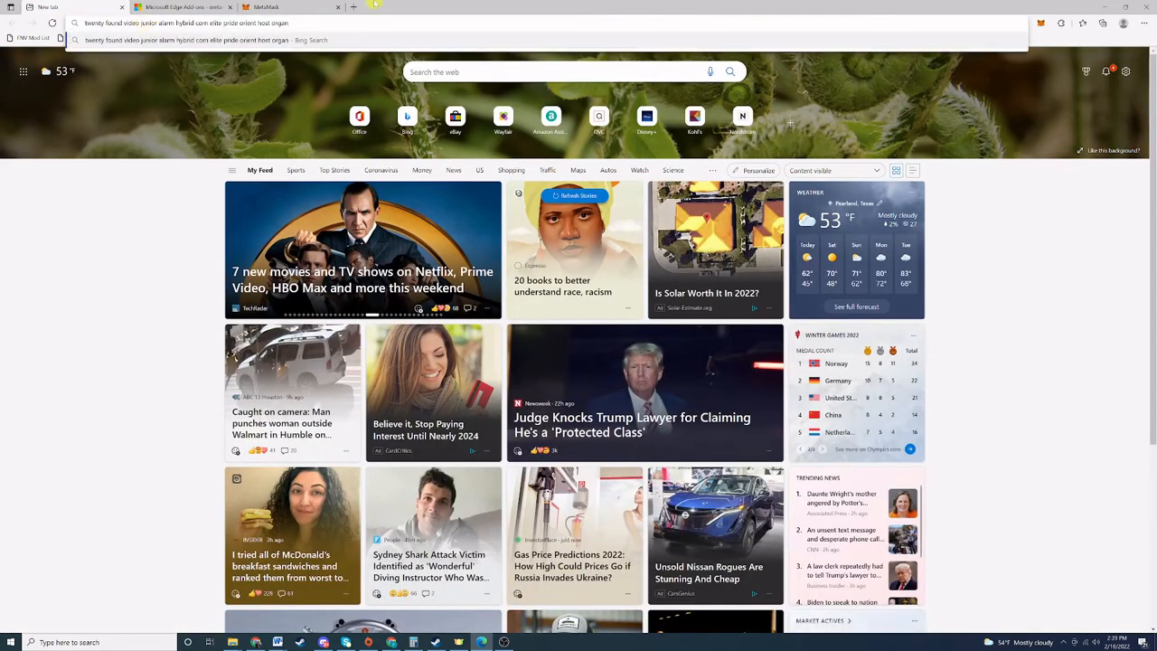
Continue to phrase confirmation and place the first four recovery words in order, checking the saved copy.
{"action": "left_click", "coordinate": [289, 6]}
{"action": "left_click", "coordinate": [534, 283]}
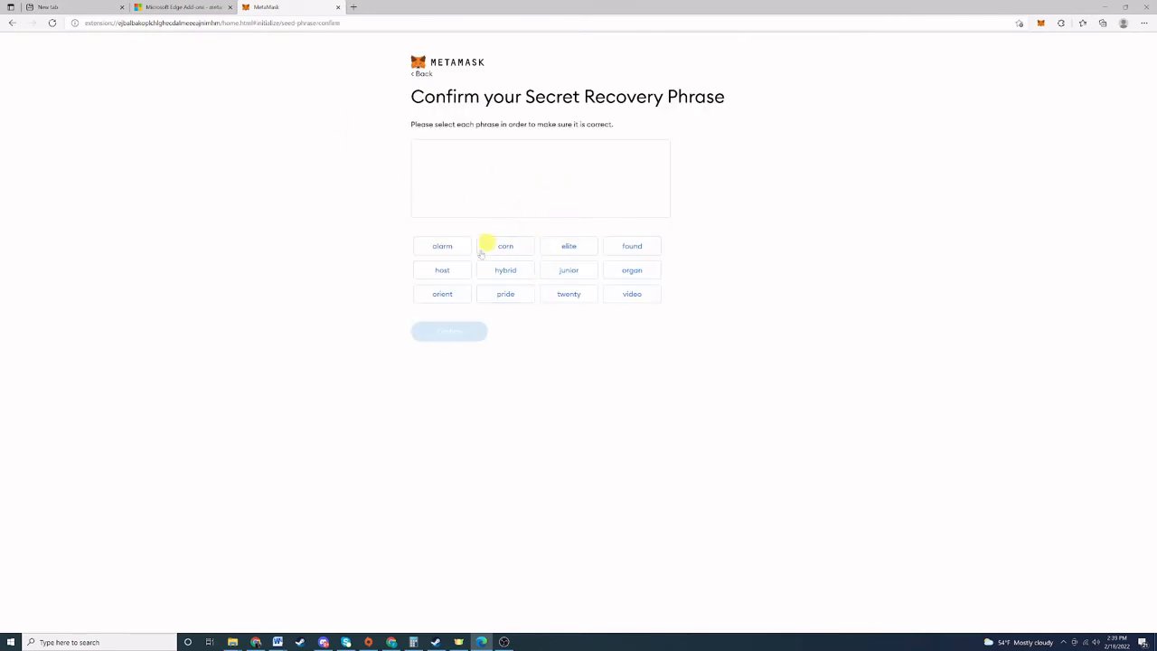
{"action": "left_click", "coordinate": [72, 6]}
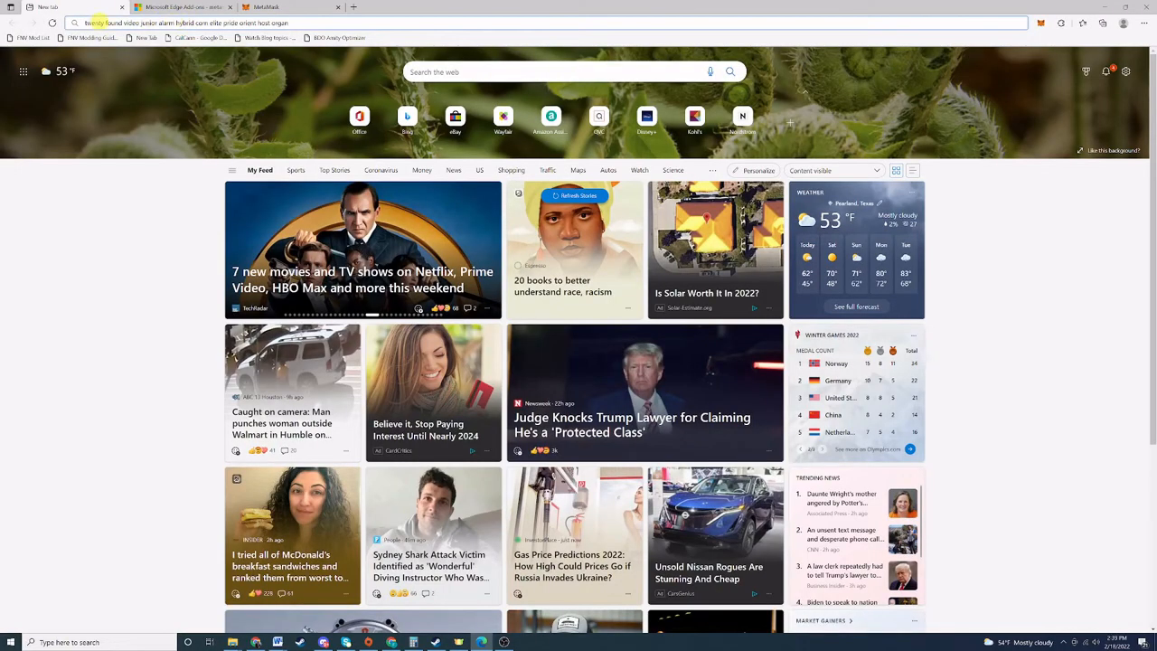
{"action": "left_click", "coordinate": [275, 7]}
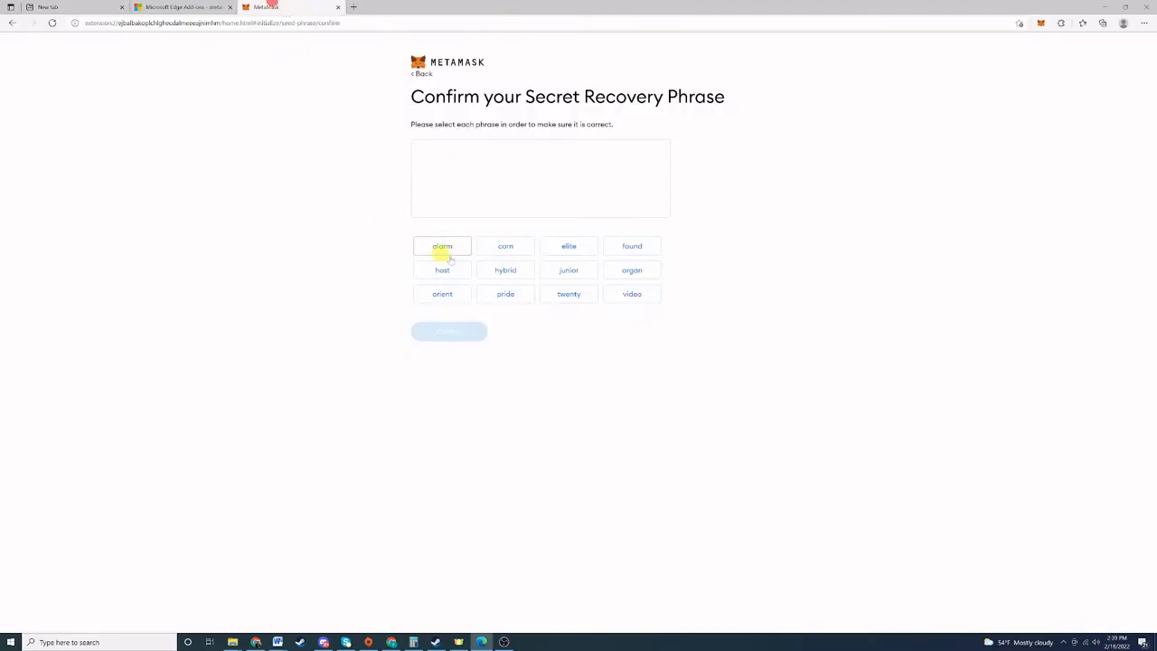
{"action": "left_click", "coordinate": [568, 294]}
{"action": "left_click", "coordinate": [632, 246]}
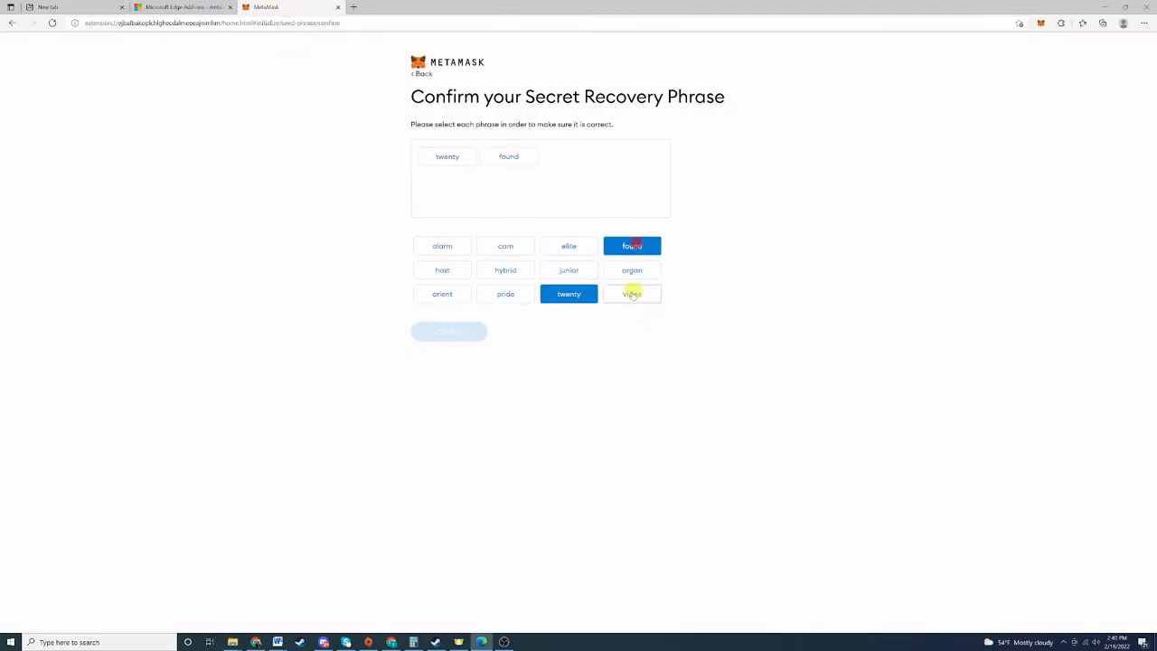
{"action": "left_click", "coordinate": [632, 293]}
{"action": "left_click", "coordinate": [585, 276]}
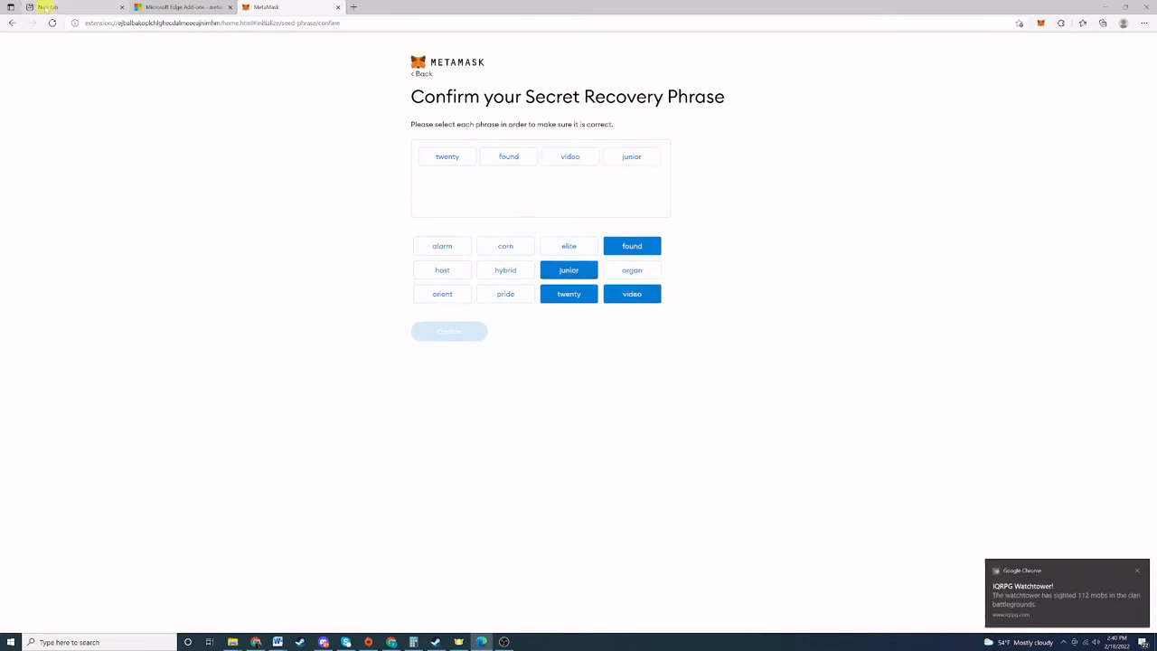
{"action": "left_click", "coordinate": [73, 6]}
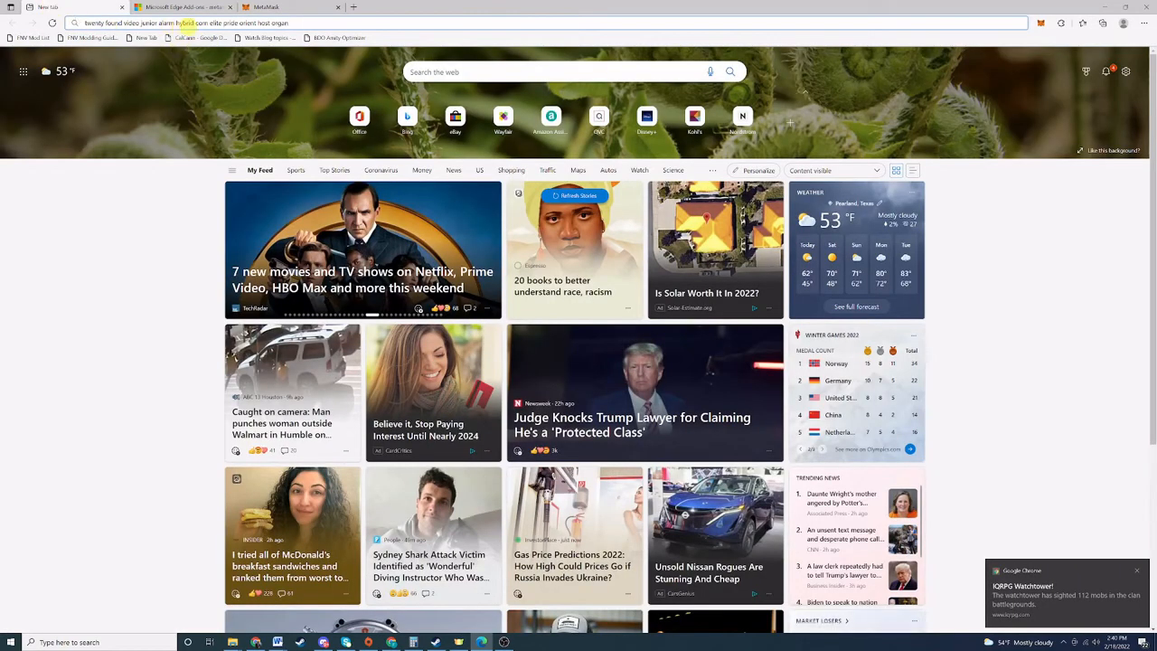
Place the fifth through twelfth recovery words in order and submit the confirmation.
{"action": "left_click", "coordinate": [269, 7]}
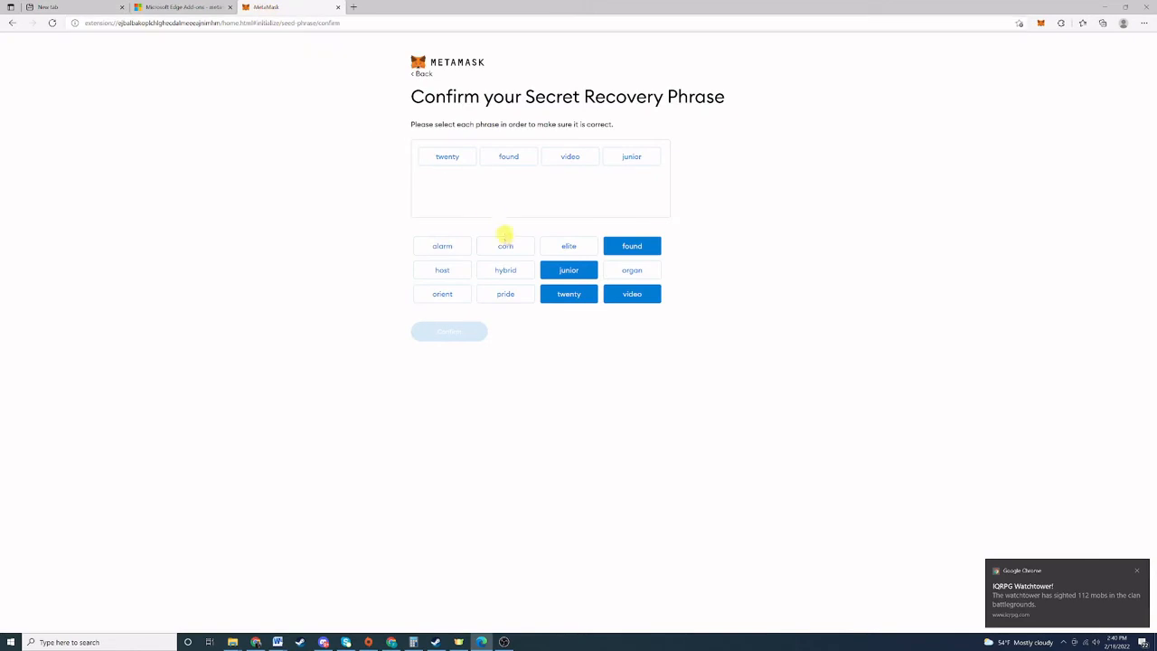
{"action": "left_click", "coordinate": [442, 246]}
{"action": "left_click", "coordinate": [505, 269]}
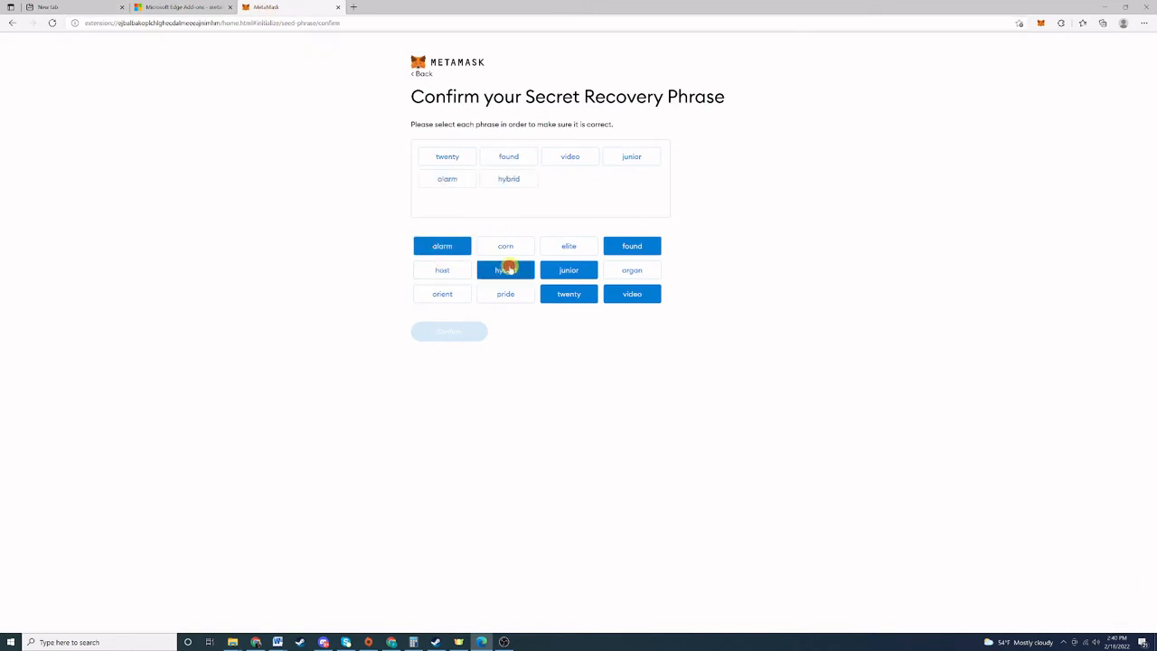
{"action": "left_click", "coordinate": [506, 246]}
{"action": "left_click", "coordinate": [569, 246]}
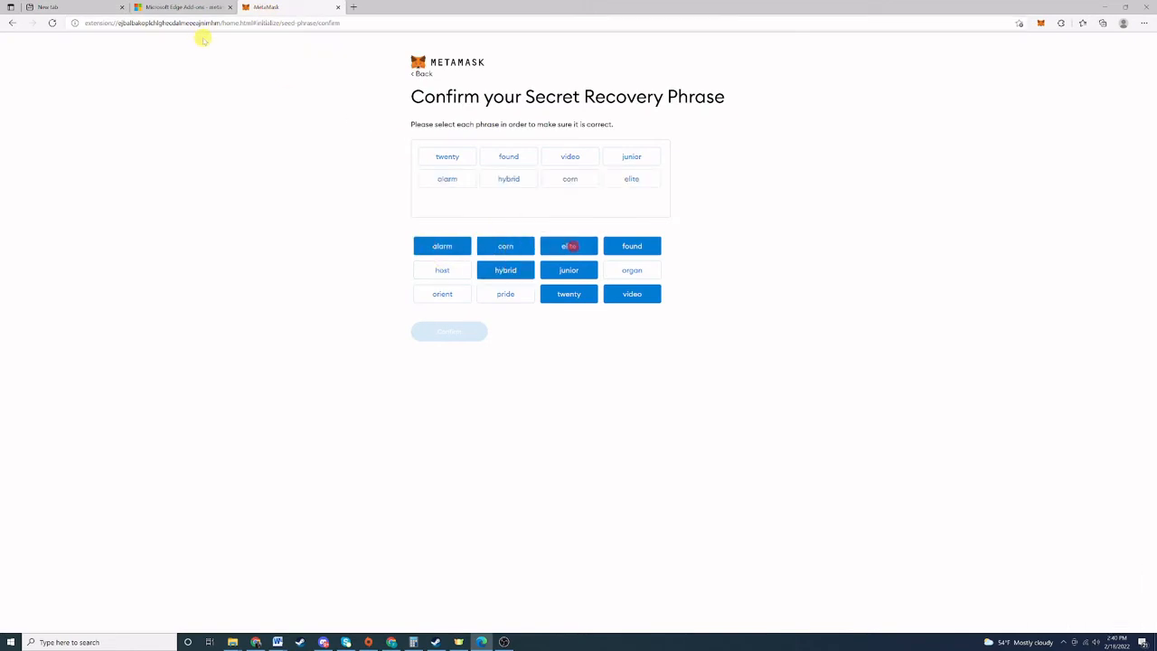
{"action": "left_click", "coordinate": [67, 6]}
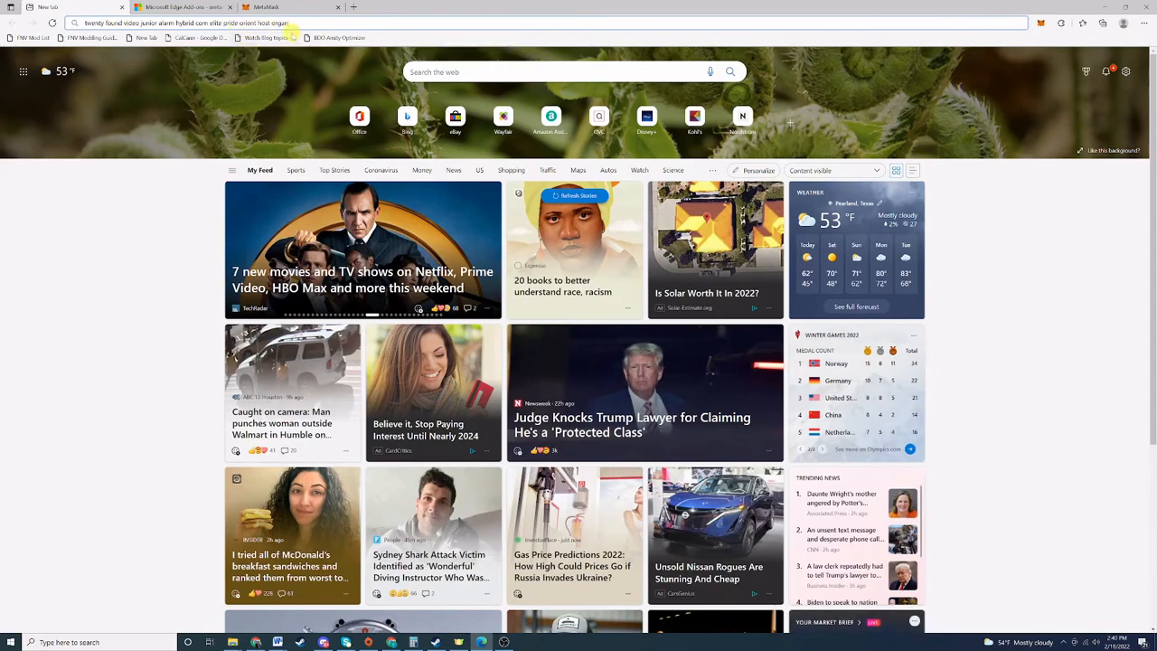
{"action": "left_click", "coordinate": [267, 7]}
{"action": "left_click", "coordinate": [505, 294]}
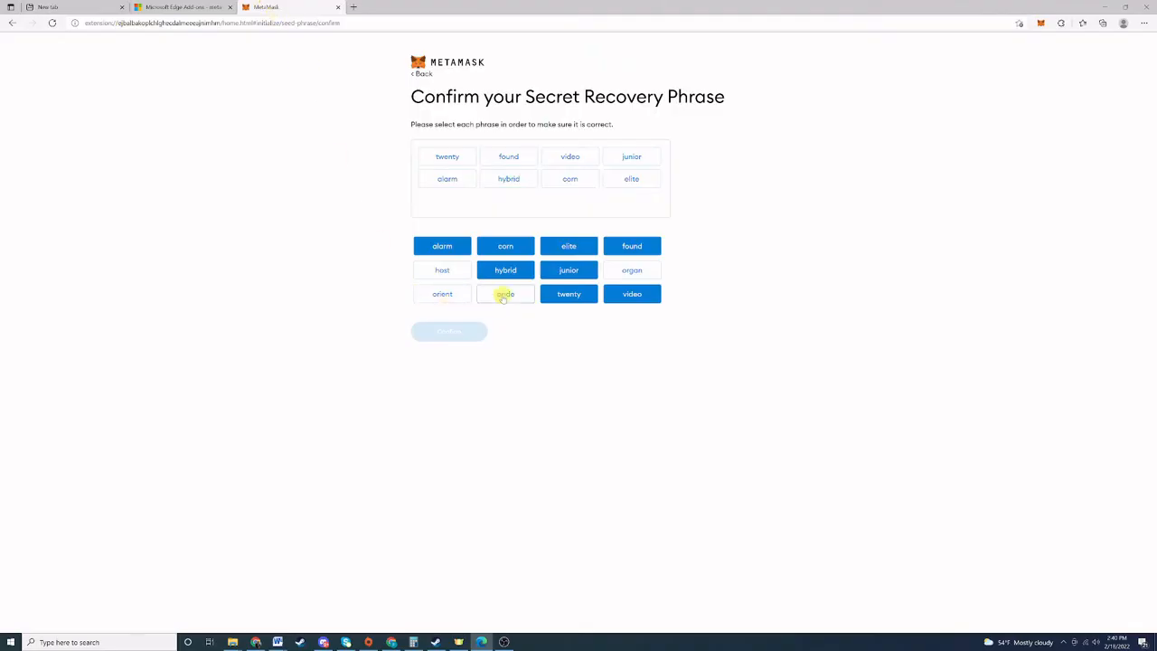
{"action": "left_click", "coordinate": [442, 294]}
{"action": "left_click", "coordinate": [443, 269]}
{"action": "left_click", "coordinate": [635, 270]}
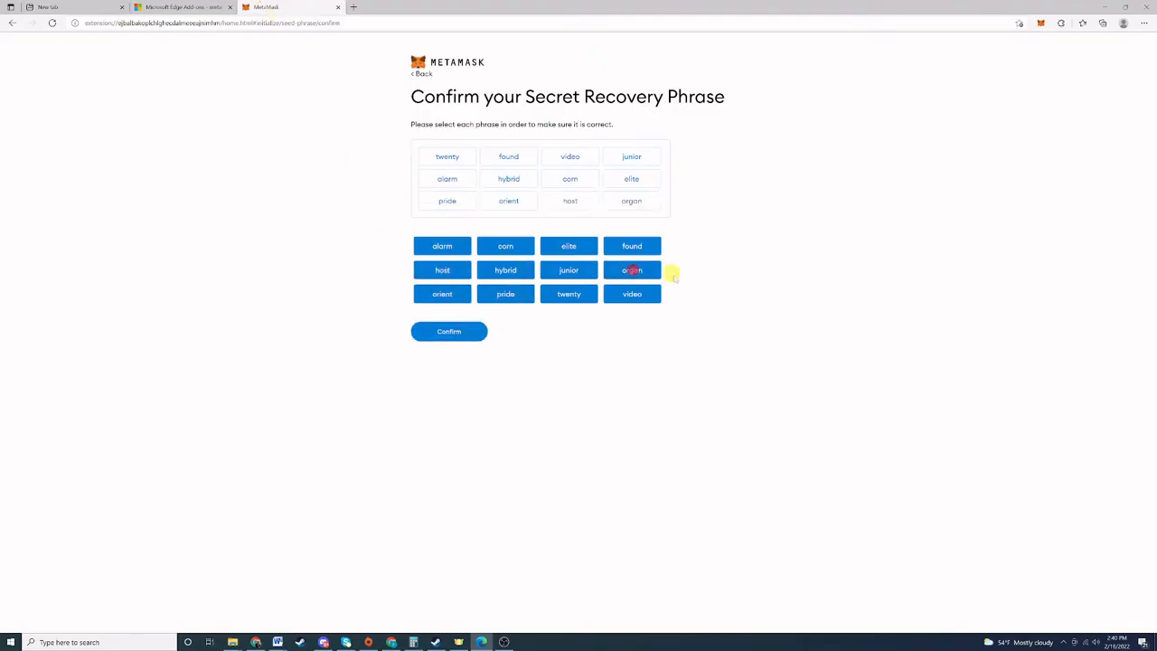
{"action": "left_click", "coordinate": [457, 333]}
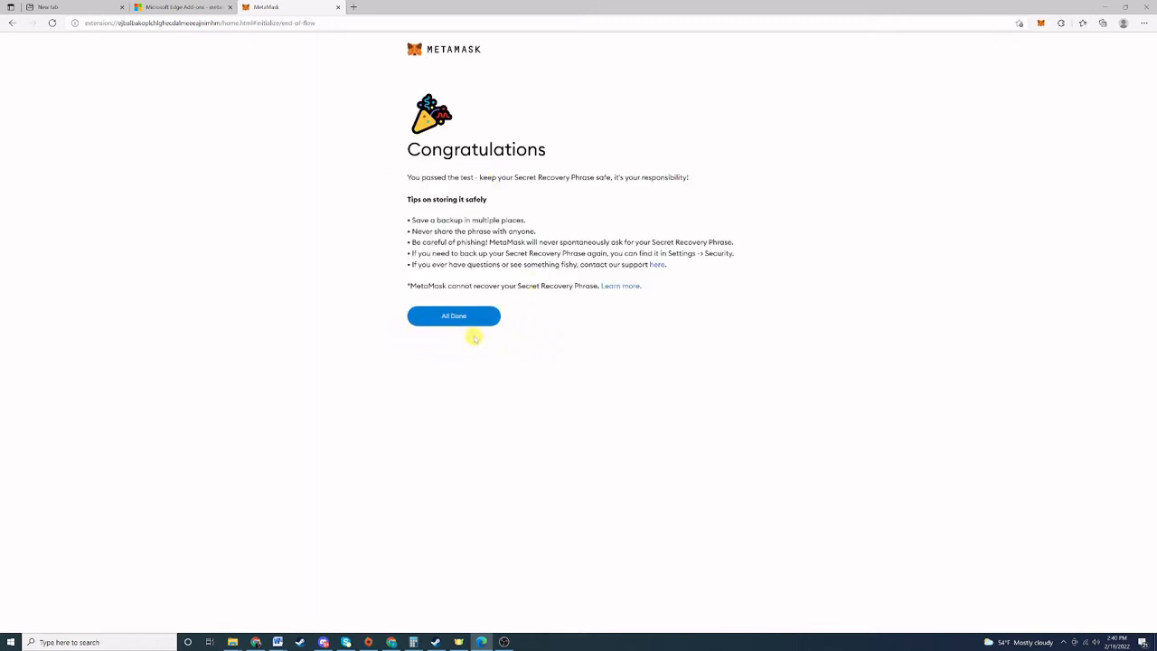
Finish setup, then open the MetaMask popup and its account list before closing it.
{"action": "left_click", "coordinate": [455, 317]}
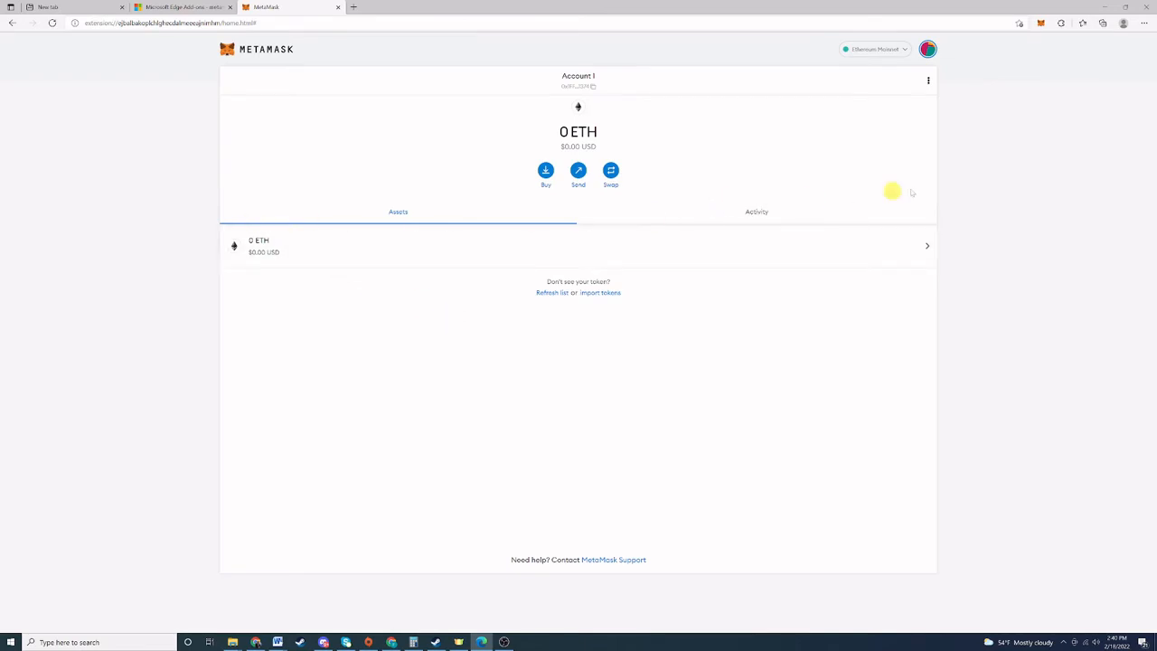
{"action": "left_click", "coordinate": [1041, 24]}
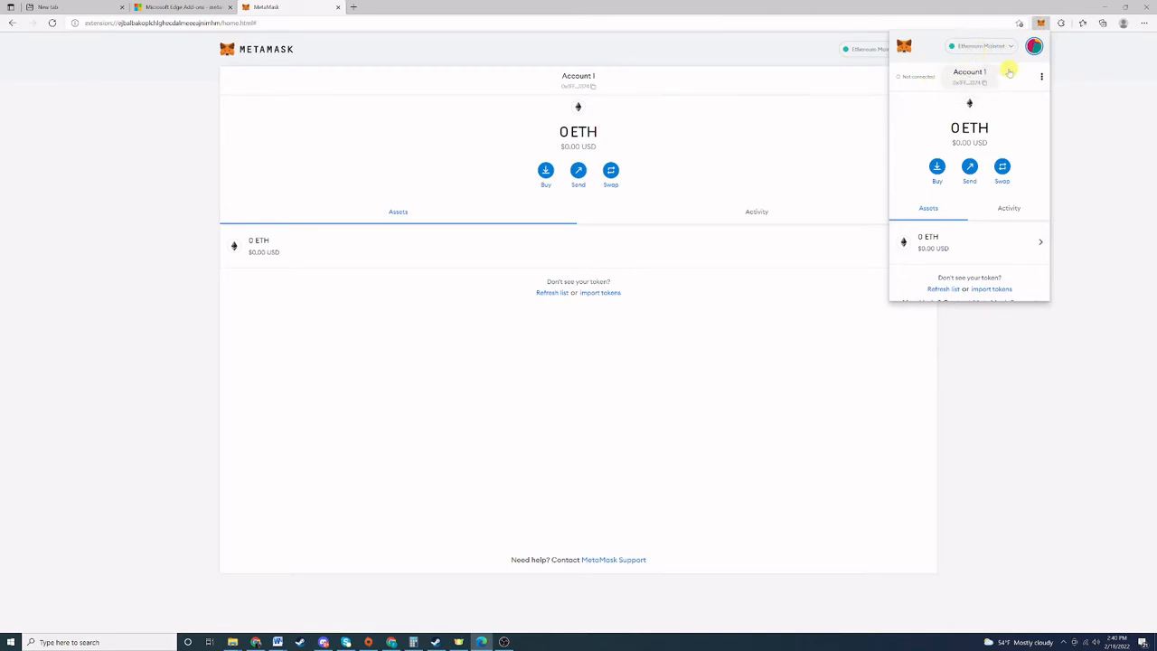
{"action": "left_click", "coordinate": [1036, 45]}
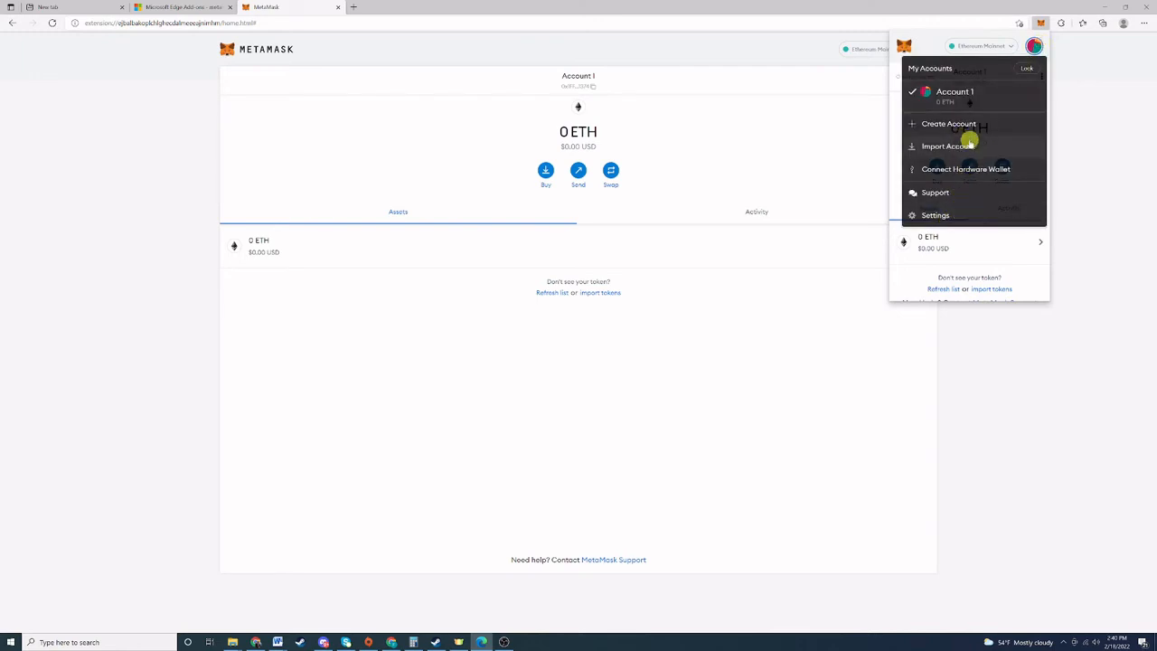
{"action": "left_click", "coordinate": [1103, 156]}
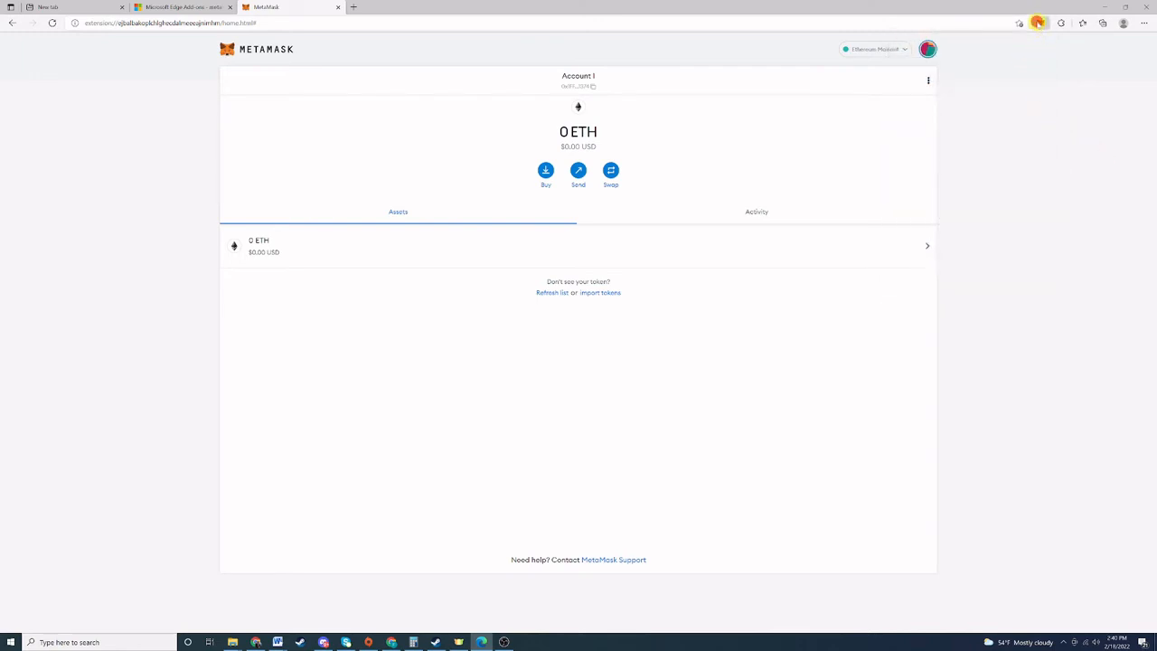
Check Account 1's empty Activity and 0 ETH Assets, then close the popup.
{"action": "left_click", "coordinate": [1038, 23]}
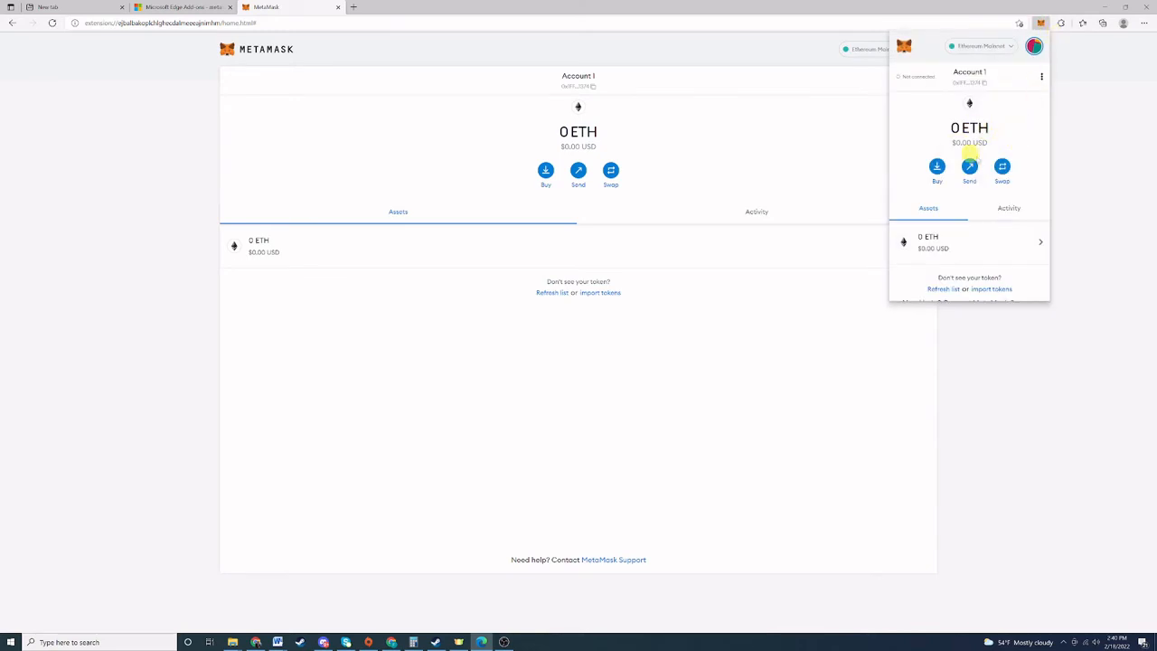
{"action": "scroll", "coordinate": [966, 231], "scroll_direction": "down", "scroll_amount": 1}
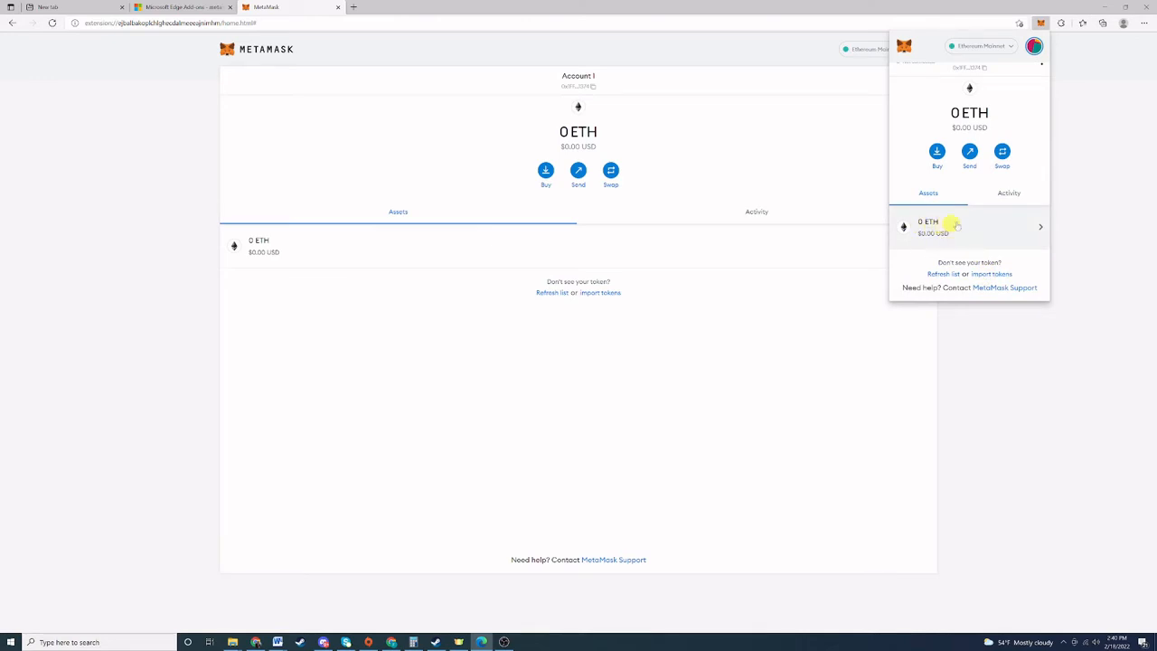
{"action": "left_click", "coordinate": [1005, 192]}
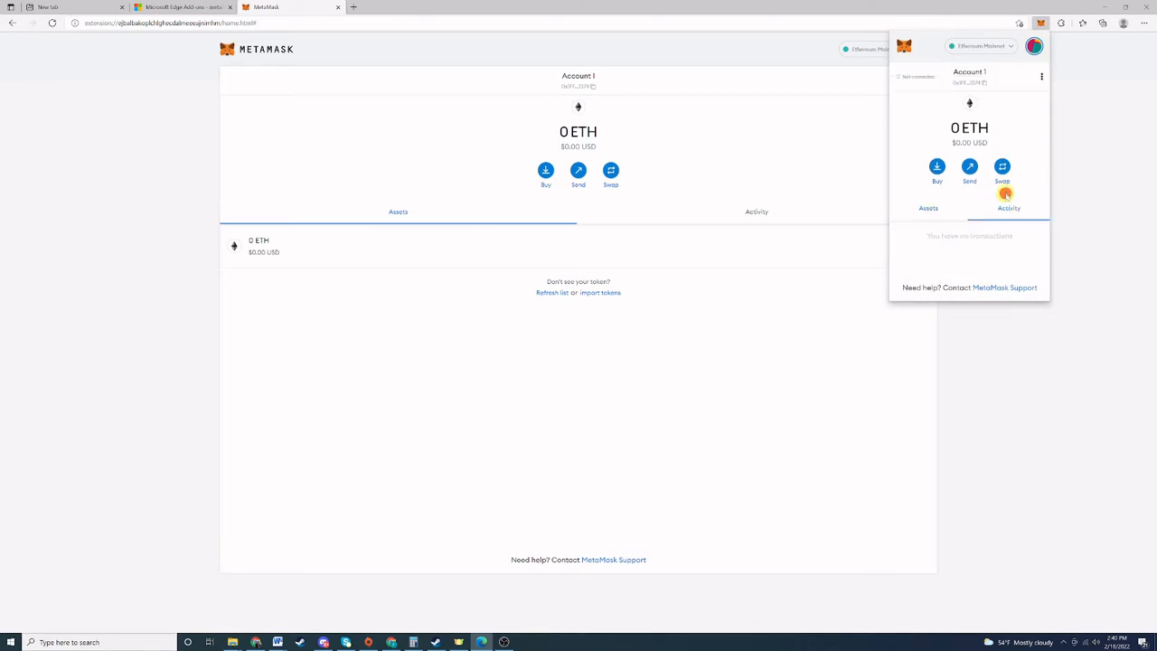
{"action": "left_click", "coordinate": [927, 209]}
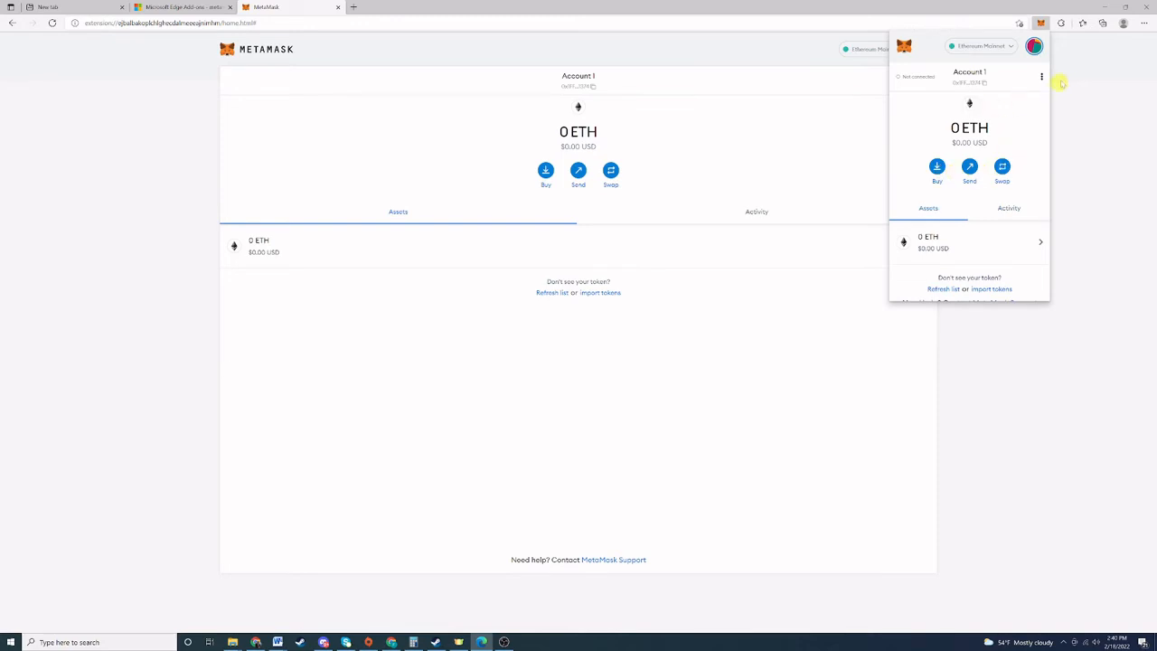
{"action": "left_click", "coordinate": [1081, 125]}
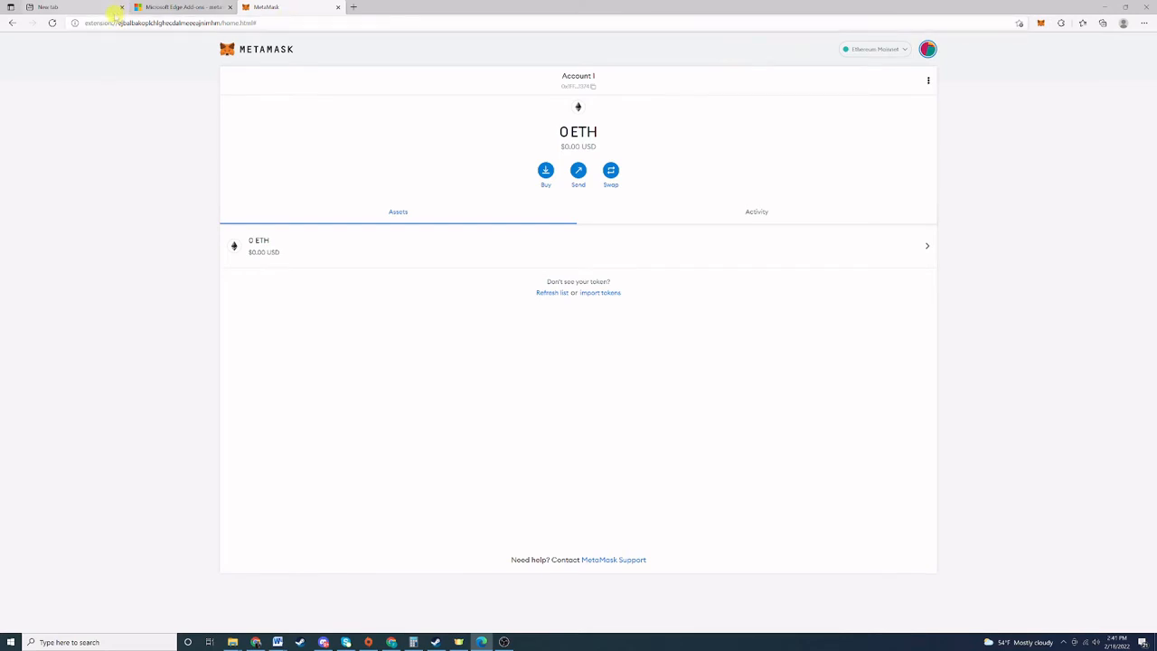
Open a new tab and go to pegaxy.io.
{"action": "left_click", "coordinate": [354, 8]}
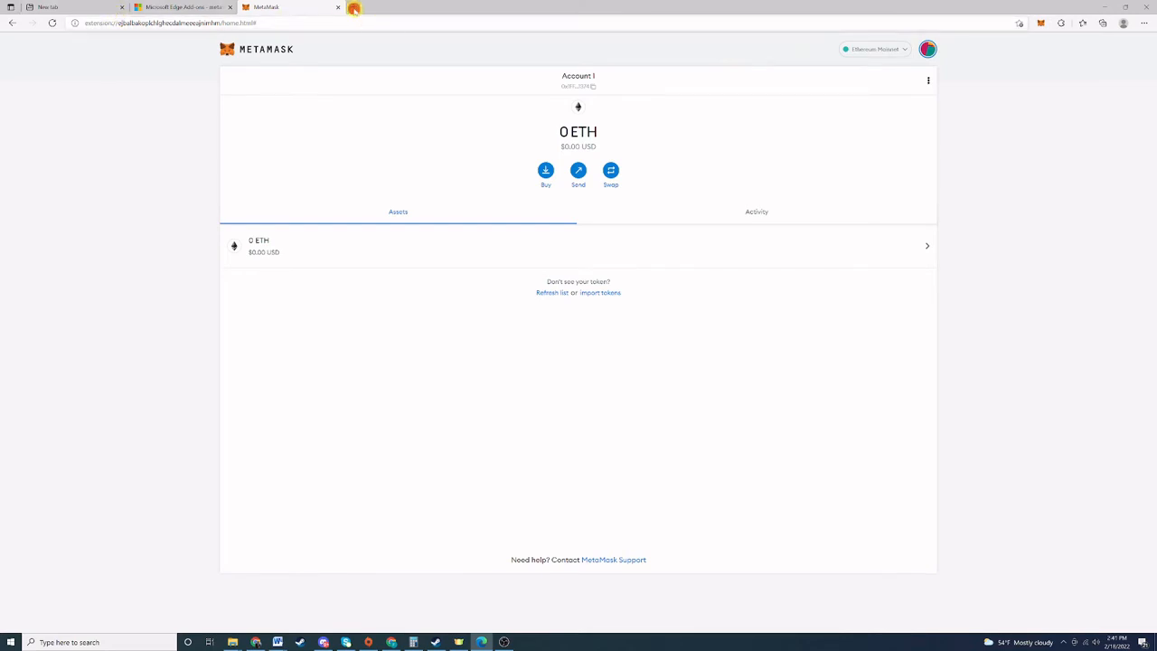
{"action": "type", "text": "pegaxy"}
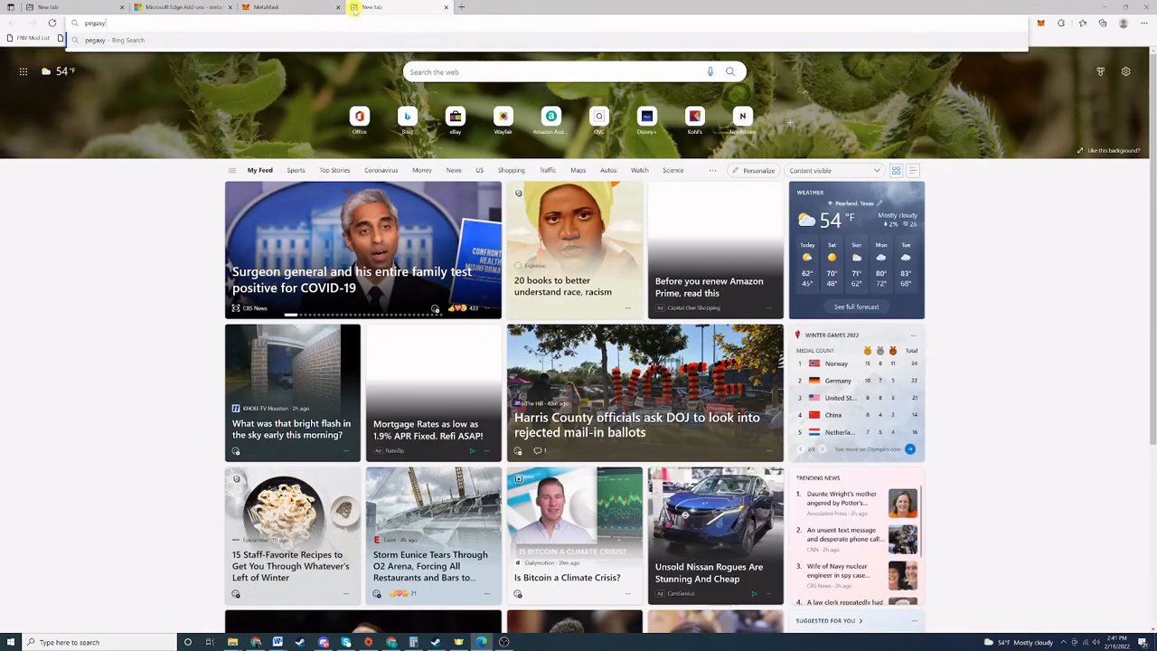
{"action": "type", "text": ".io"}
{"action": "key", "text": "Return"}
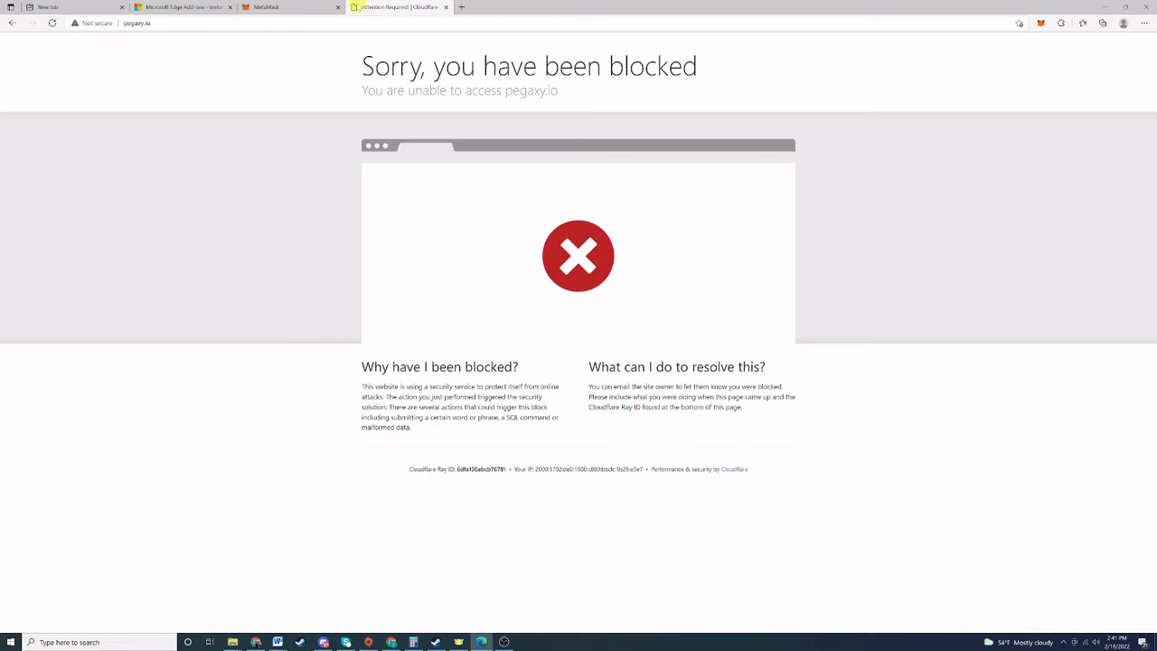
Search Bing for 'pegaxy' and open the Home Sites | Pegaxy result.
{"action": "left_click", "coordinate": [361, 25]}
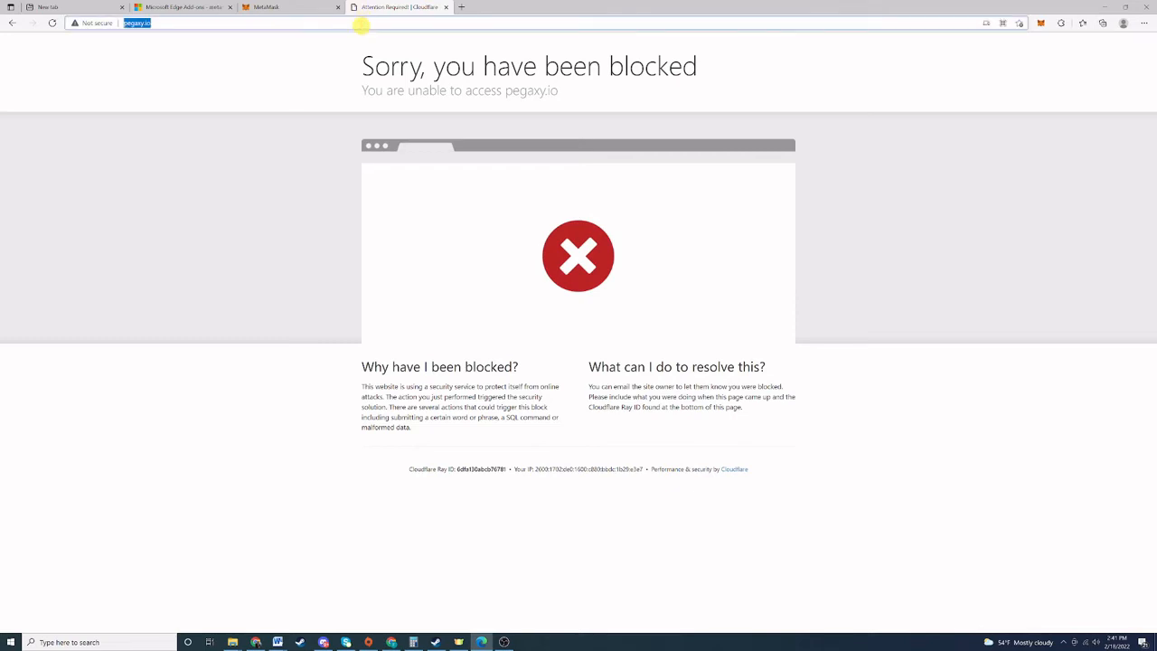
{"action": "type", "text": "pegaxy"}
{"action": "key", "text": "Return"}
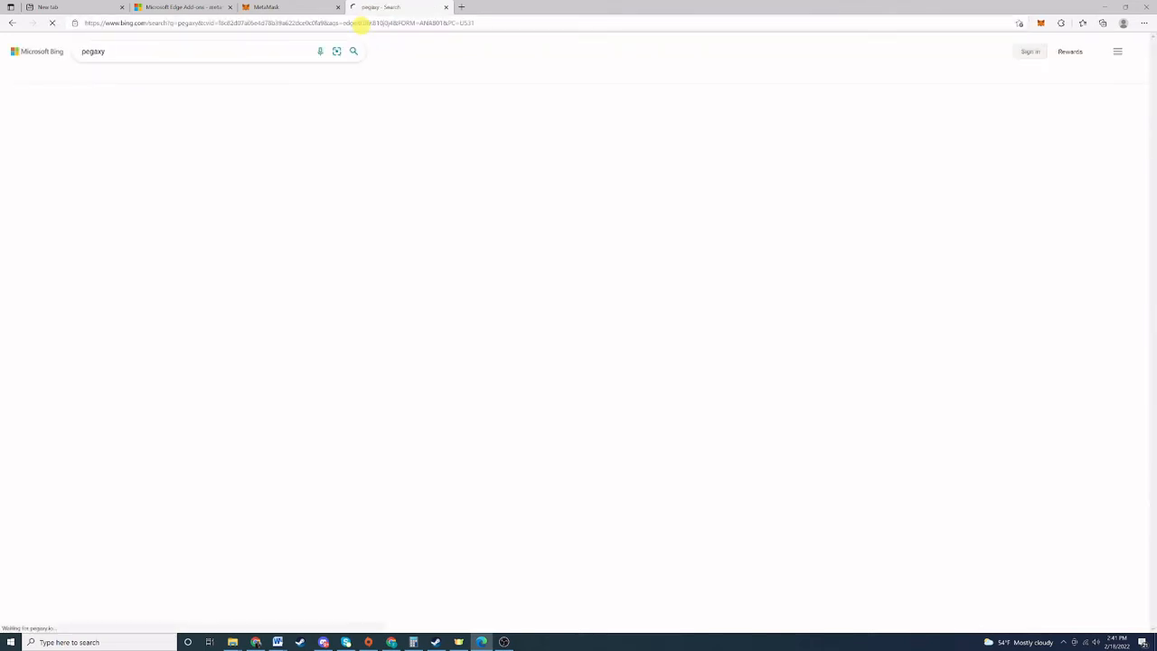
{"action": "left_click", "coordinate": [115, 114]}
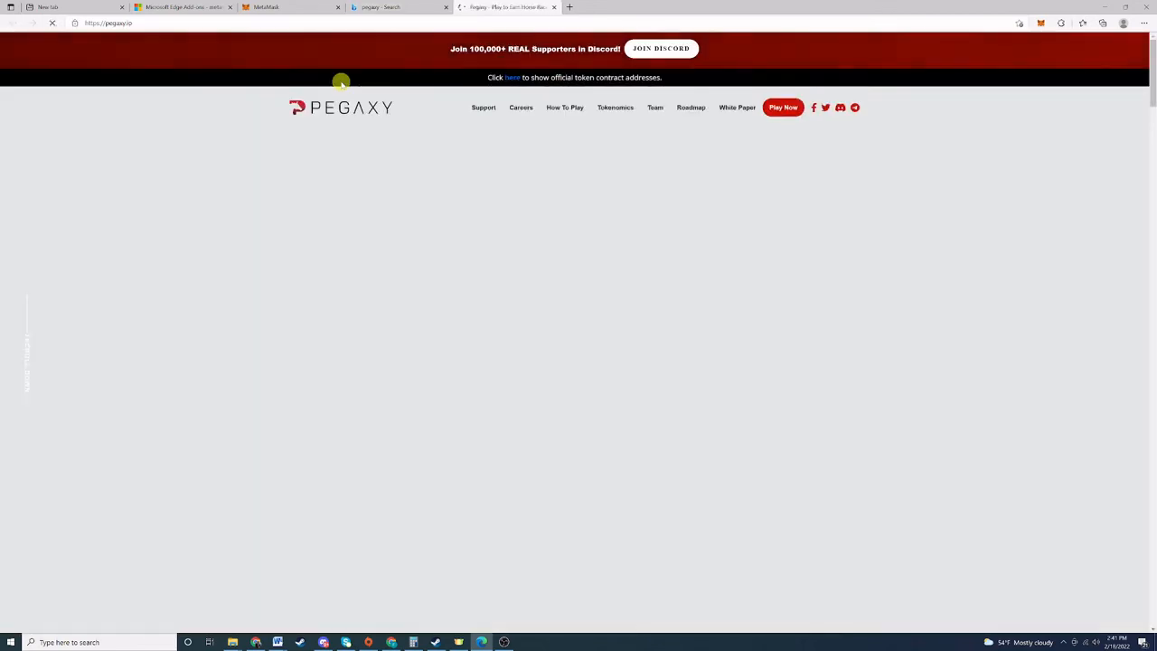
Close the Bing search tab and launch play.pegaxy.io/marketplace via Play Now.
{"action": "left_click", "coordinate": [446, 7]}
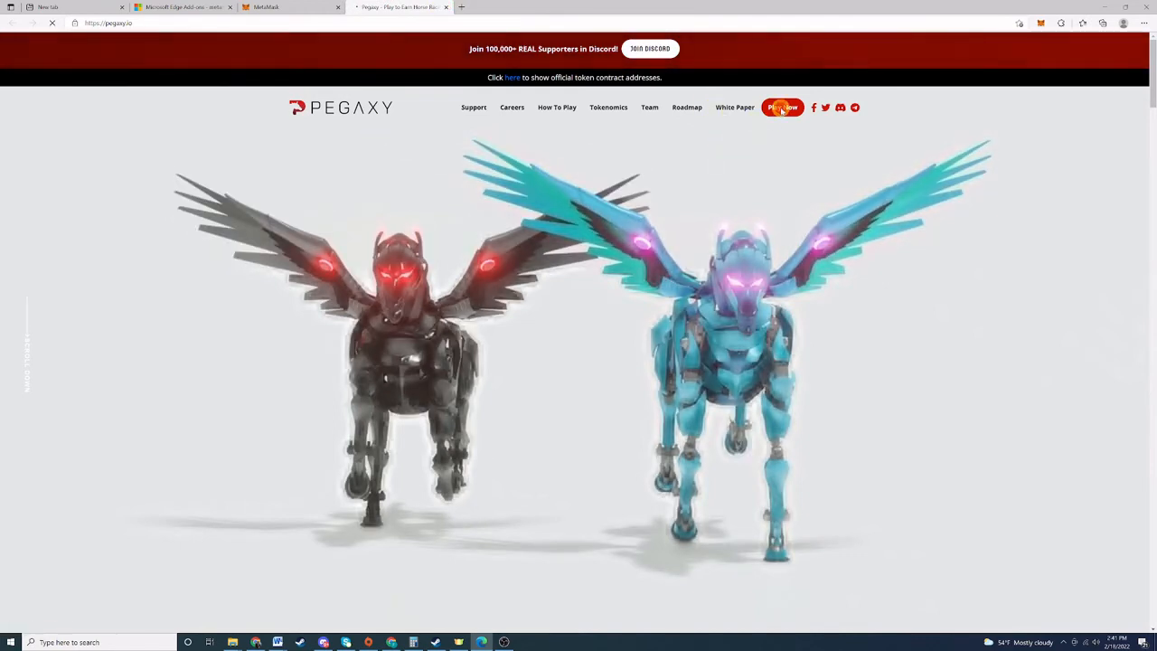
{"action": "left_click", "coordinate": [783, 108]}
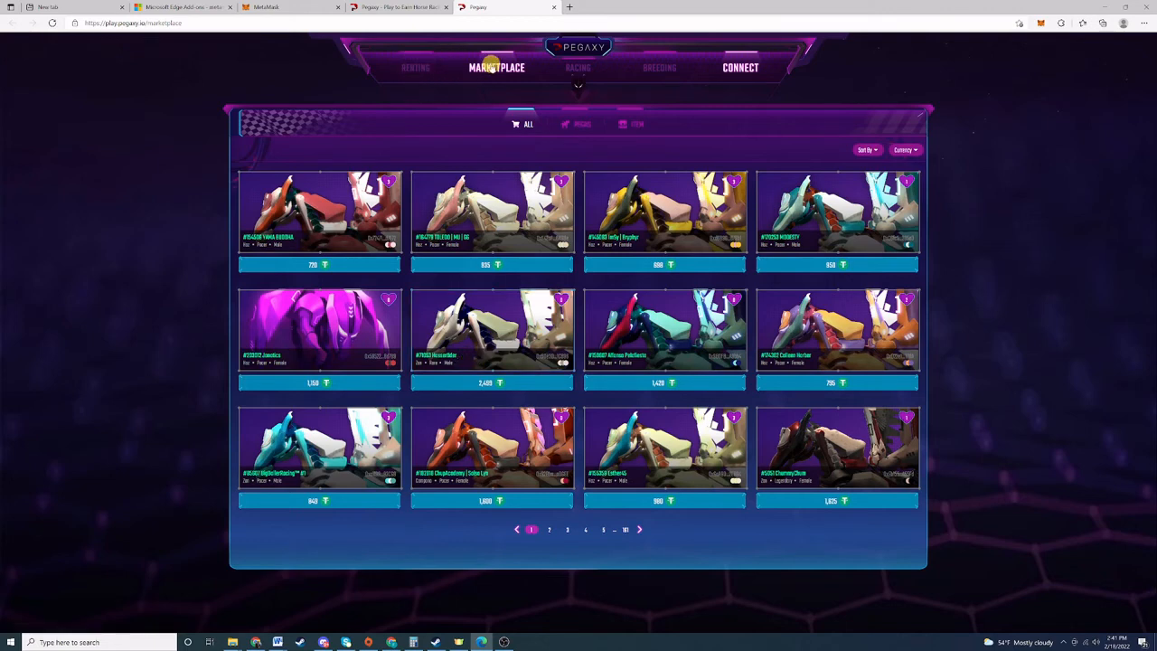
Connect MetaMask to Pegaxy, approving the addition of Polygon Mainnet and the switch to it.
{"action": "left_click", "coordinate": [739, 69]}
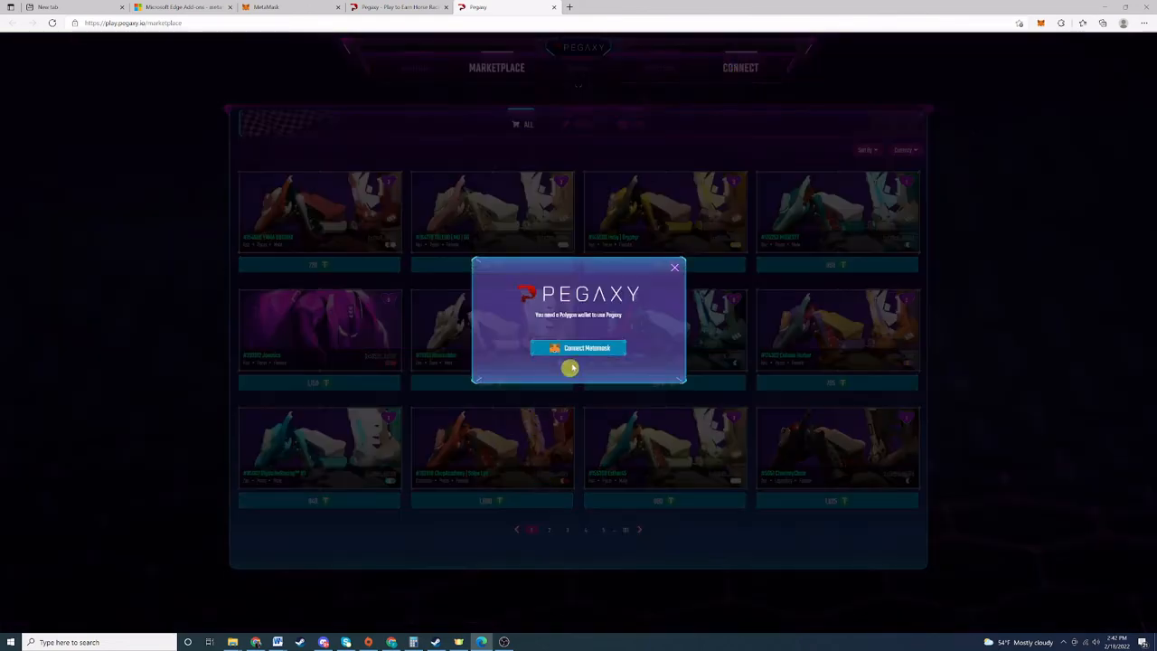
{"action": "left_click", "coordinate": [577, 349]}
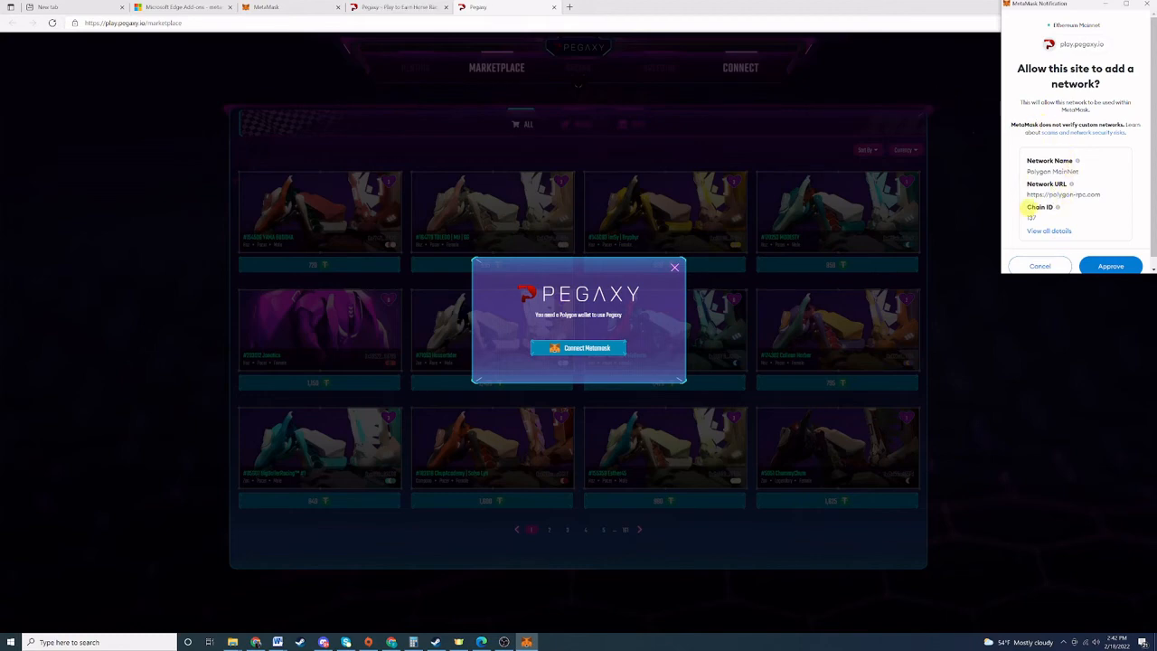
{"action": "left_click", "coordinate": [1111, 264]}
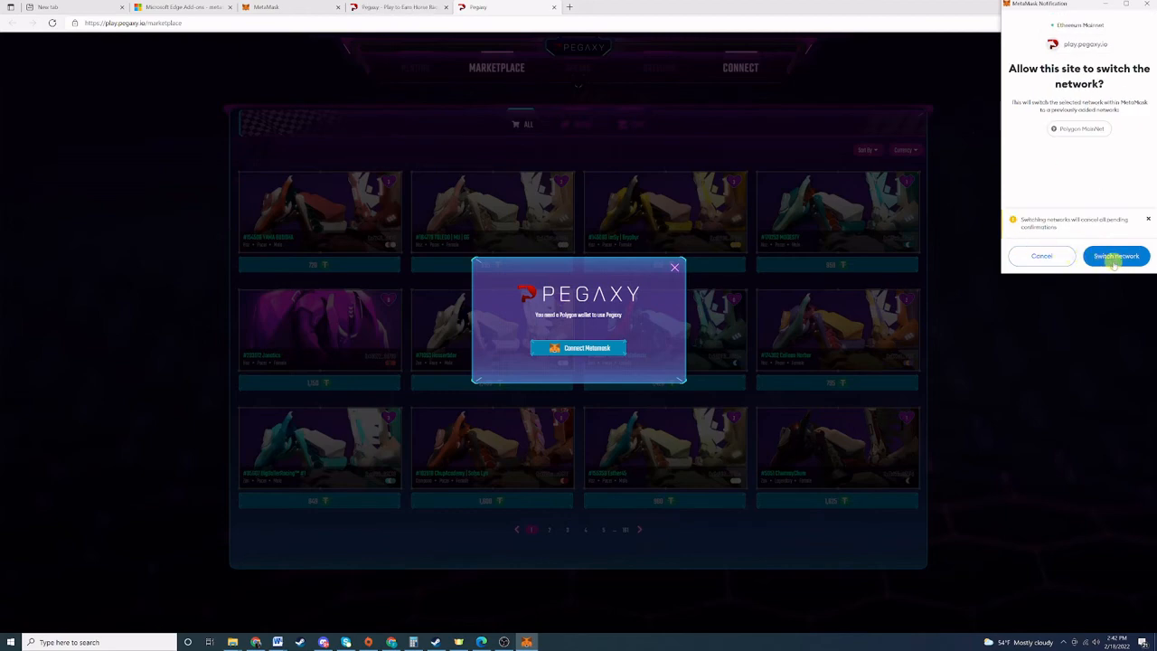
{"action": "left_click", "coordinate": [1113, 260]}
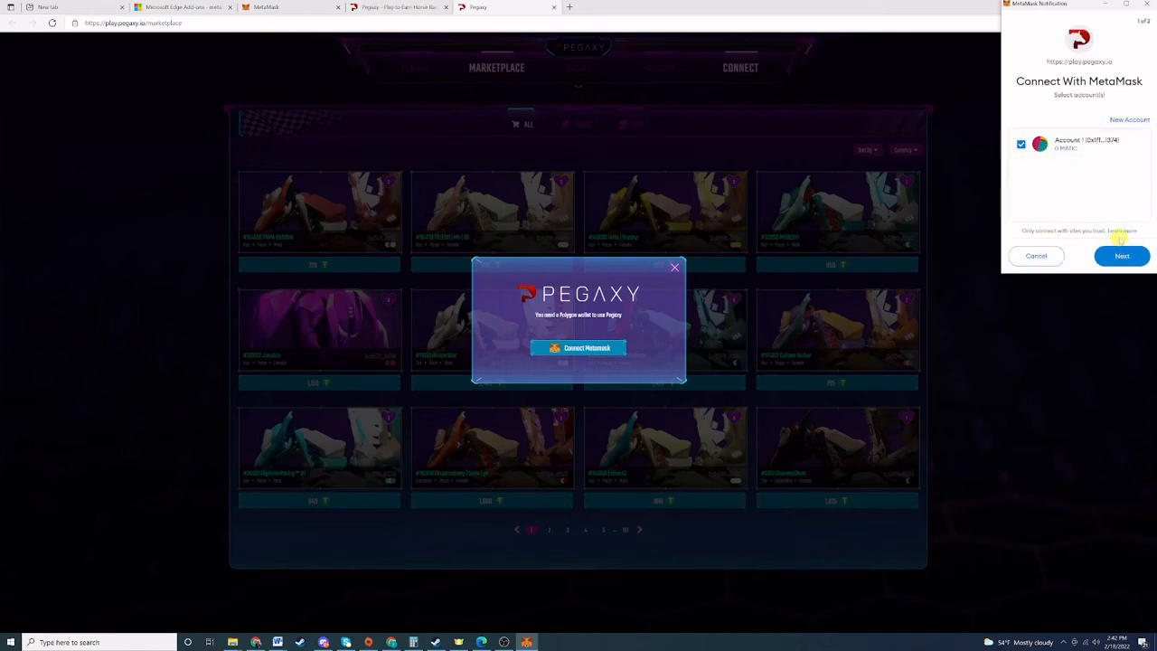
Connect Account 1 to play.pegaxy.io and sign Pegaxy's login message.
{"action": "left_click", "coordinate": [1122, 257]}
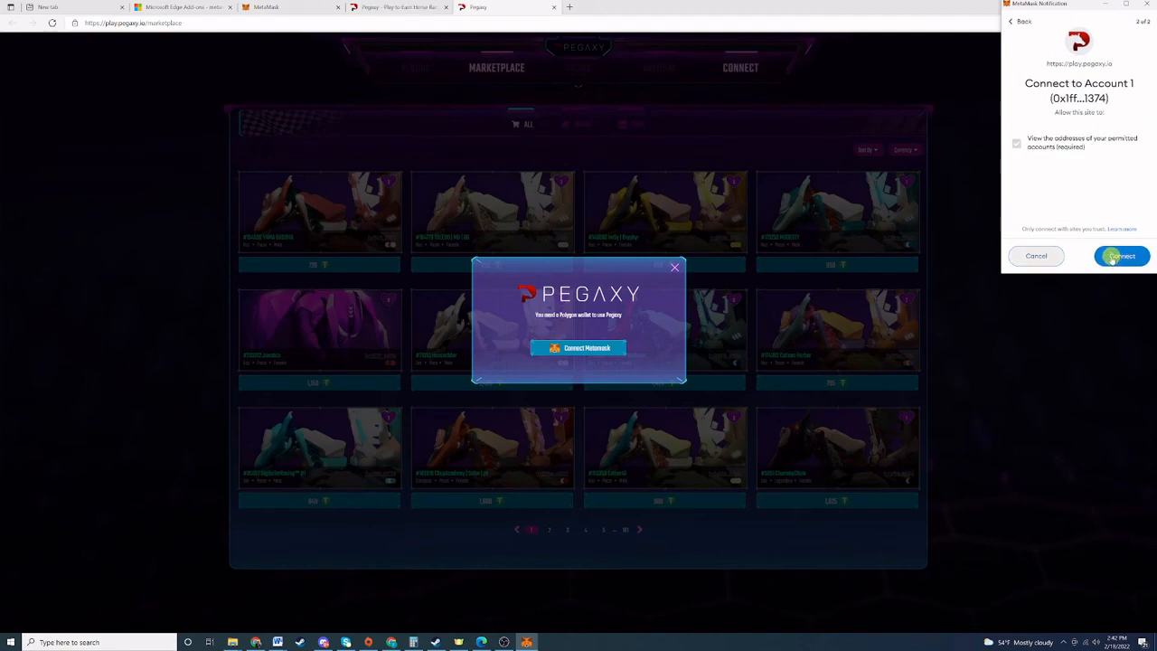
{"action": "left_click", "coordinate": [1118, 259]}
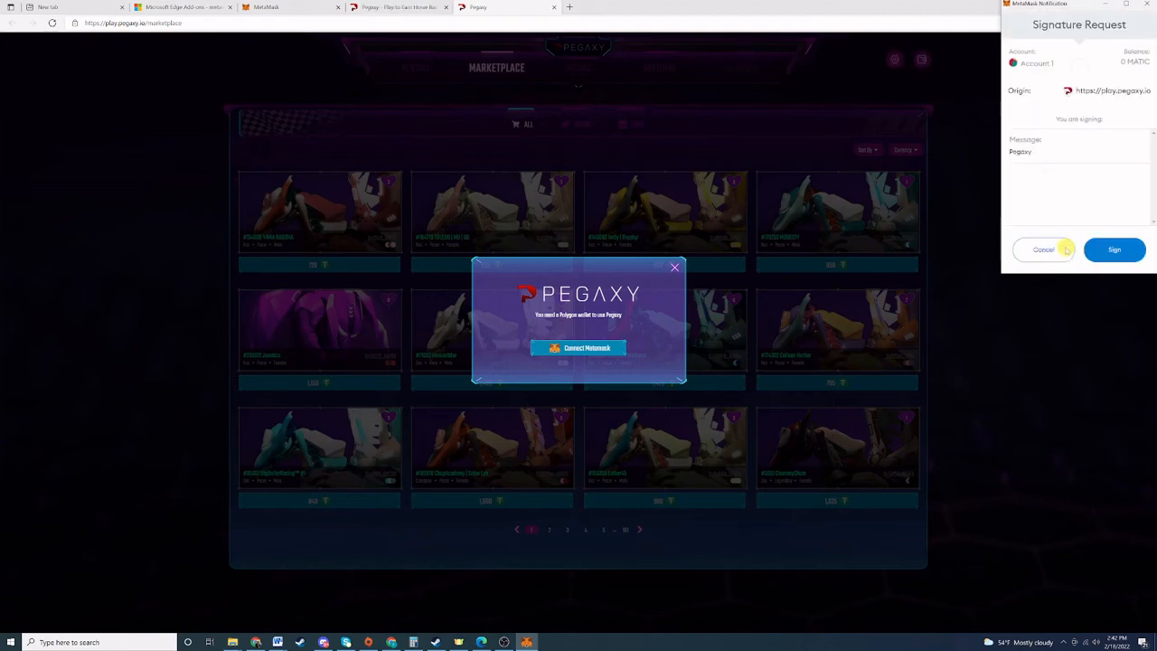
{"action": "left_click", "coordinate": [1113, 252]}
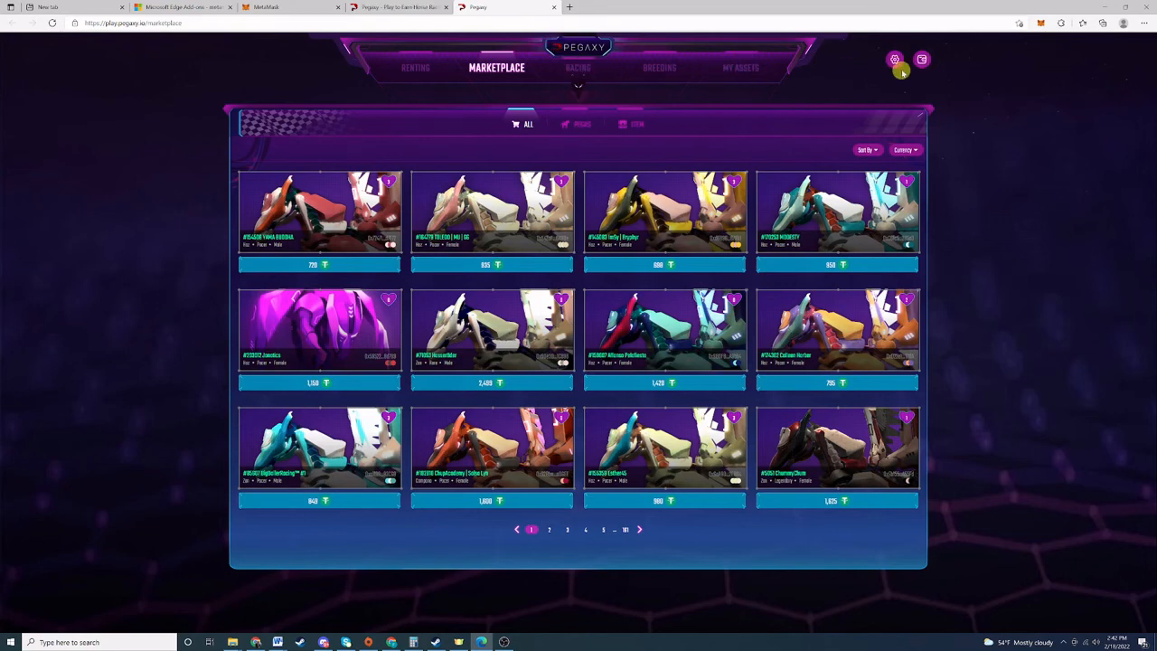
{"action": "left_click", "coordinate": [1041, 21]}
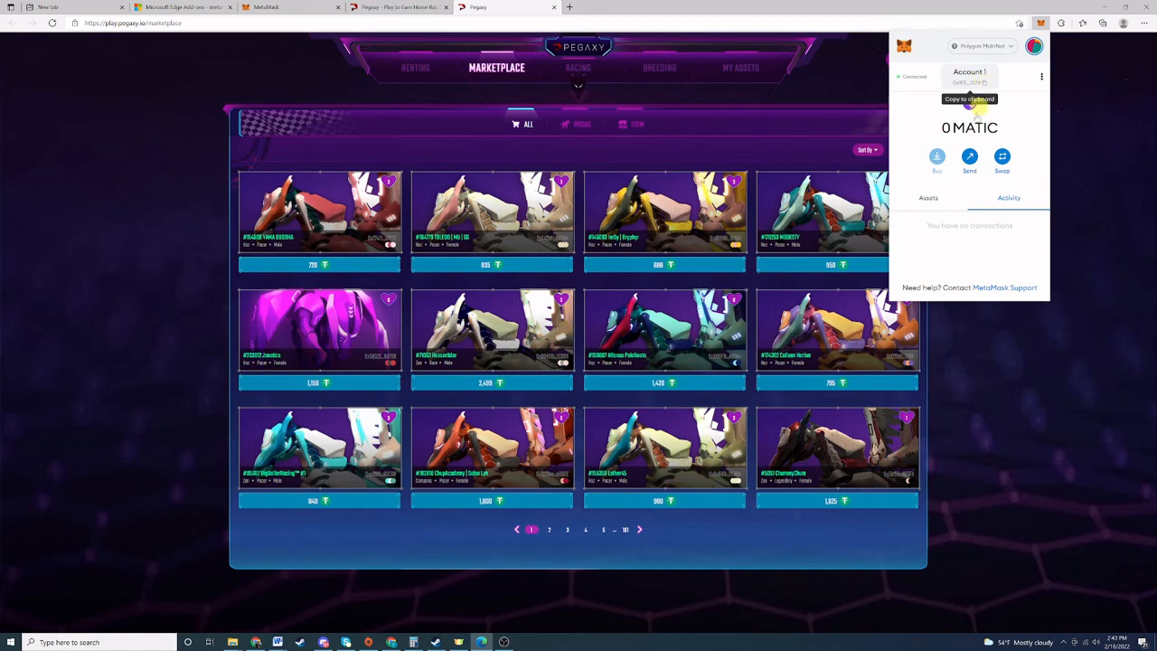
{"action": "left_click_drag", "start_coordinate": [937, 128], "coordinate": [1001, 128]}
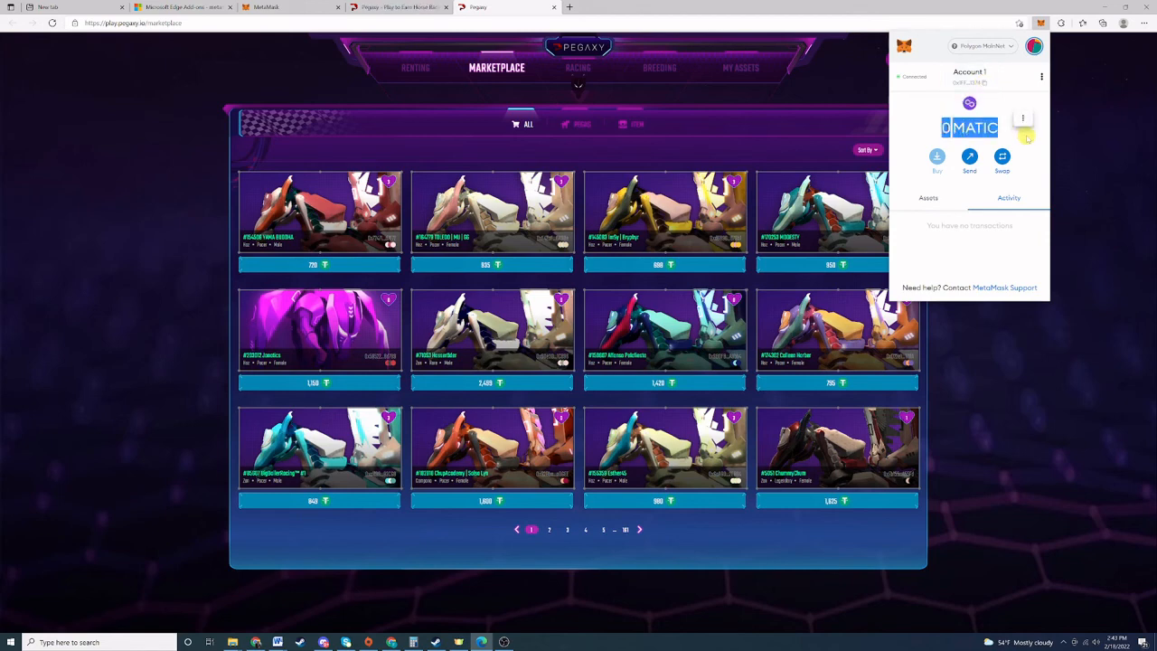
{"action": "left_click", "coordinate": [1009, 133]}
{"action": "left_click", "coordinate": [1078, 143]}
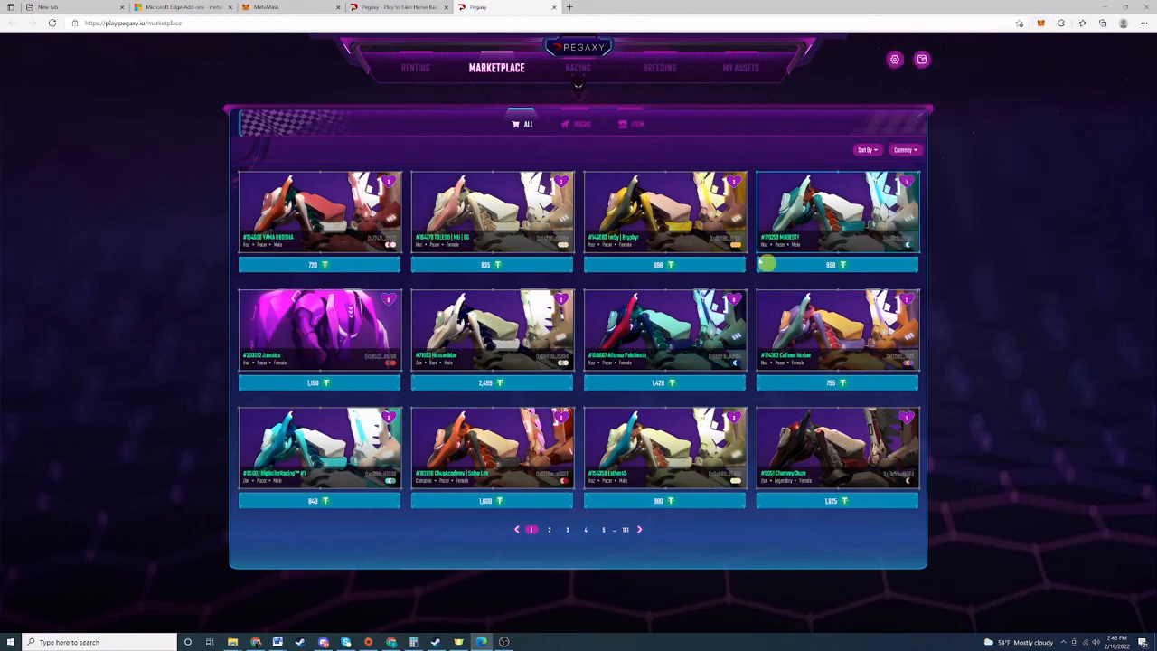